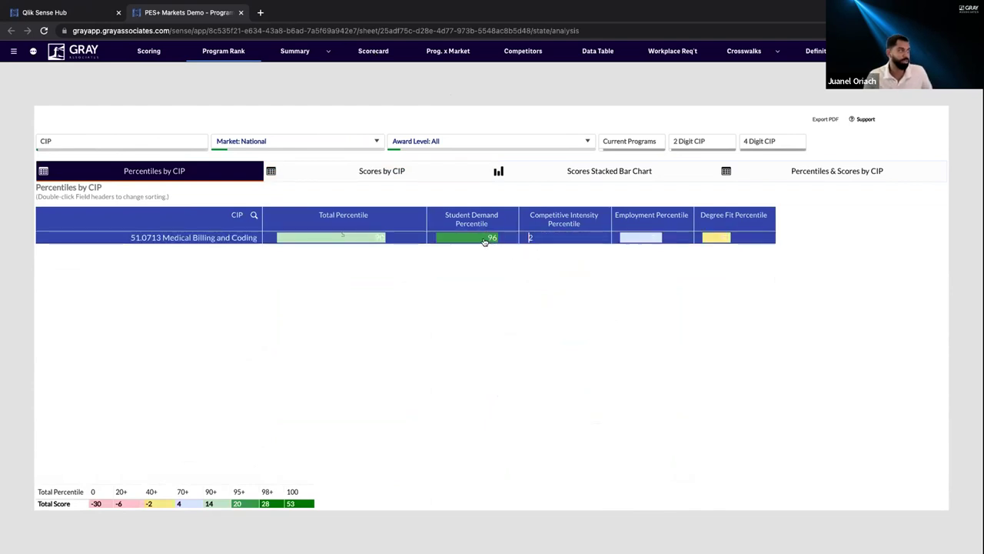
Open the Scorecard for Medical Billing and Coding and examine the Student Demand and Employment criteria for the National market
click(367, 52)
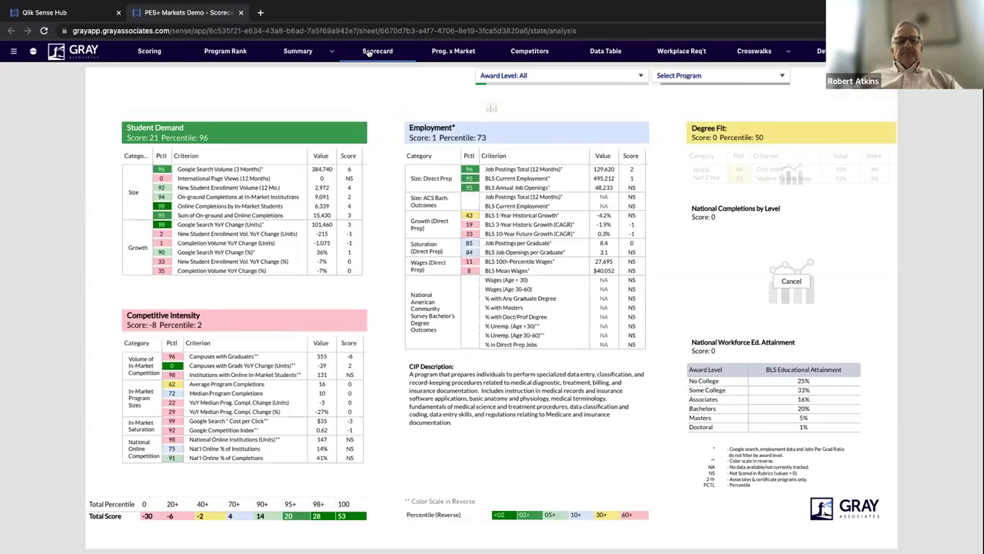
mouse_move(192, 204)
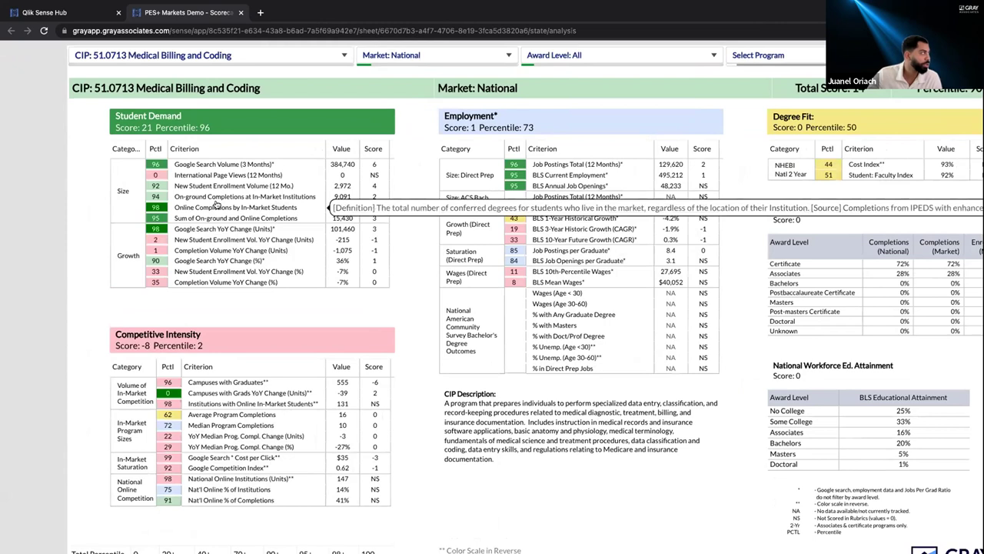
key(ctrl+plus)
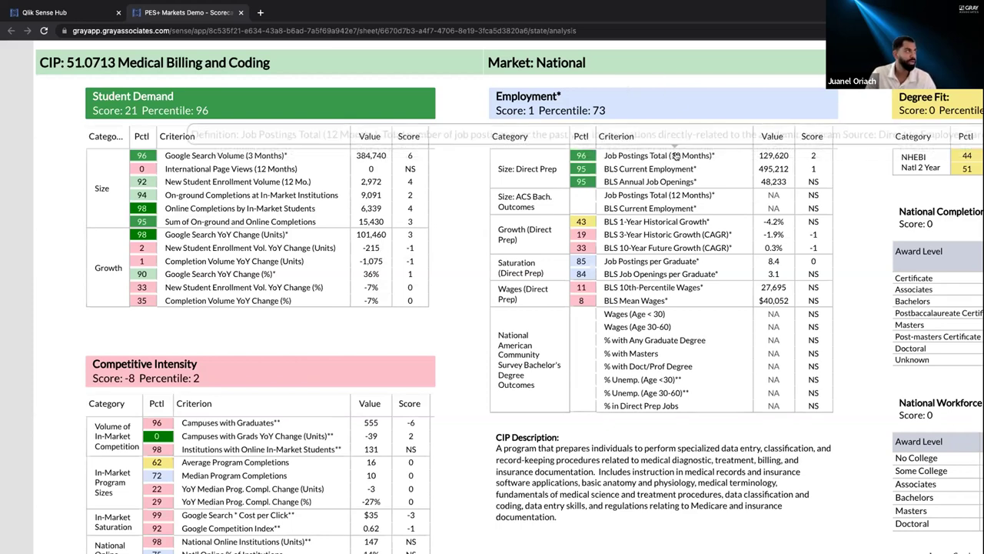
scroll(685, 162, right, 2)
scroll(676, 156, right, 1)
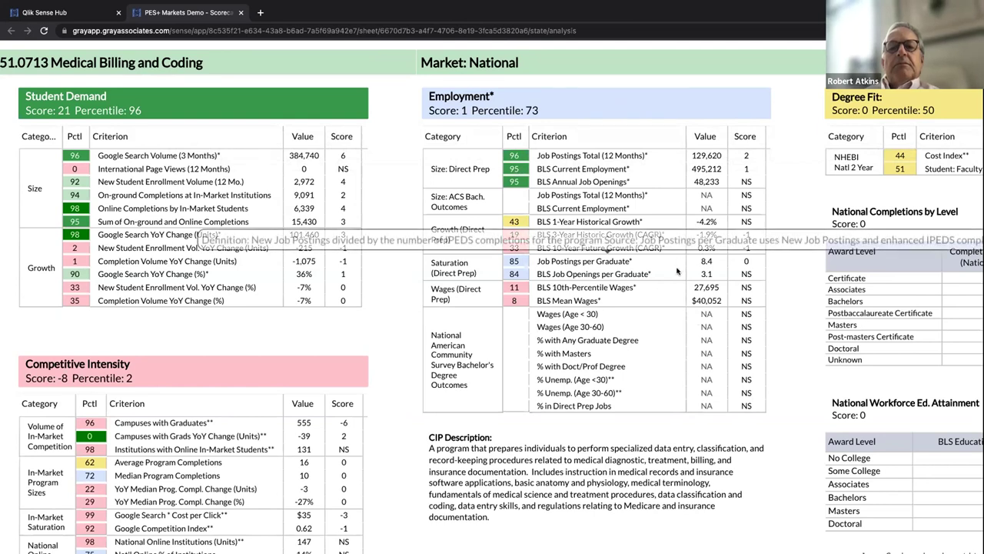
mouse_move(672, 300)
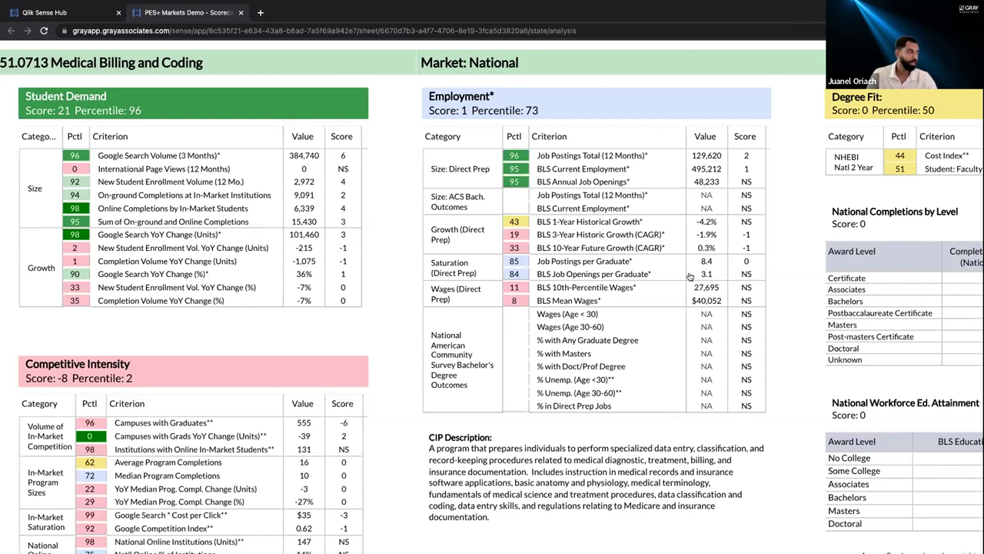
Examine the scorecard's Degree Fit, National Completions by Level and National Workforce Ed. Attainment tables
scroll(690, 275, down, 2)
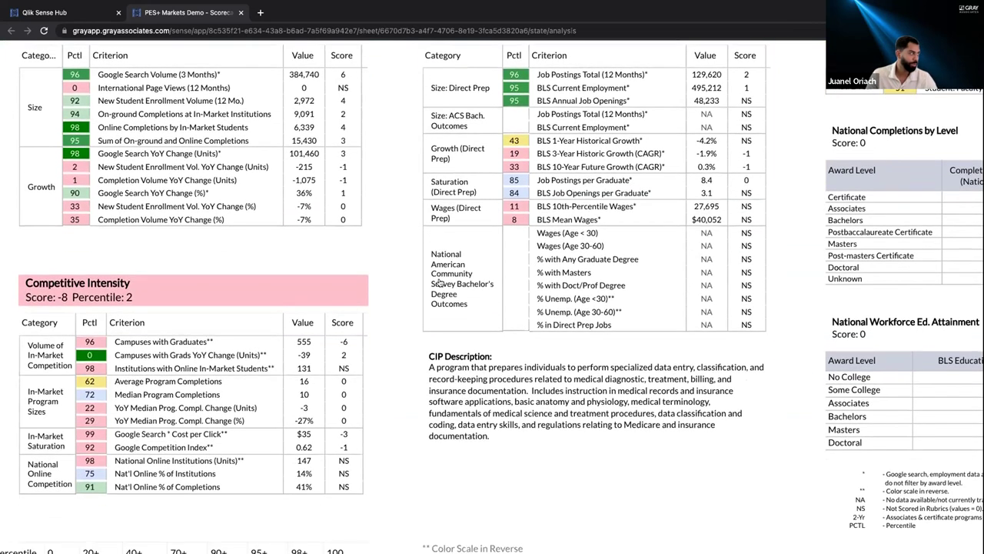
scroll(300, 413, right, 3)
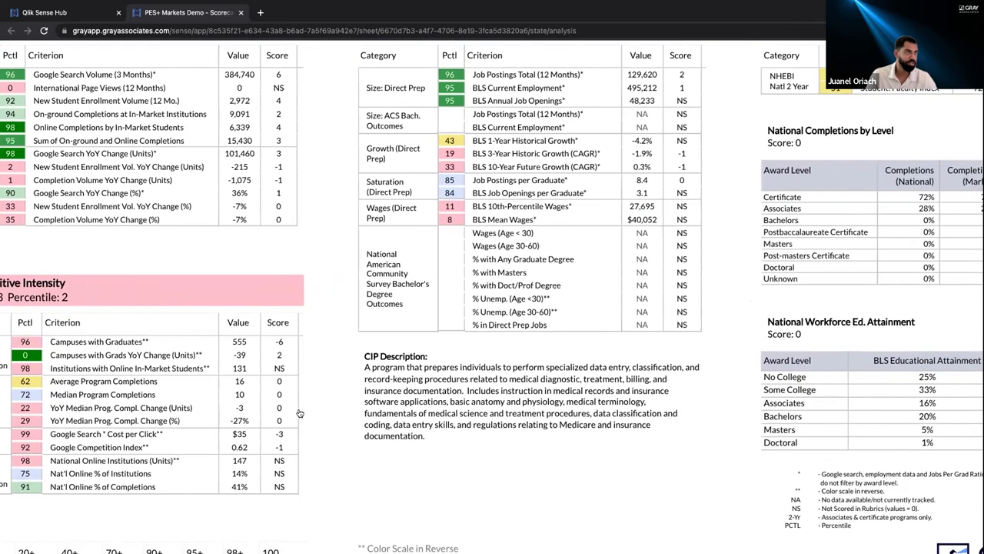
scroll(300, 413, right, 1)
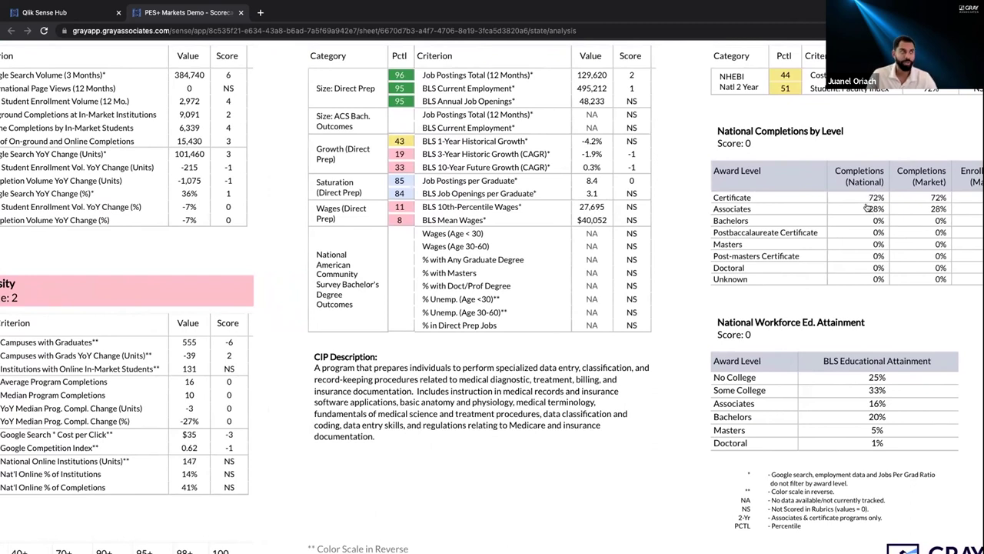
scroll(867, 207, up, 1)
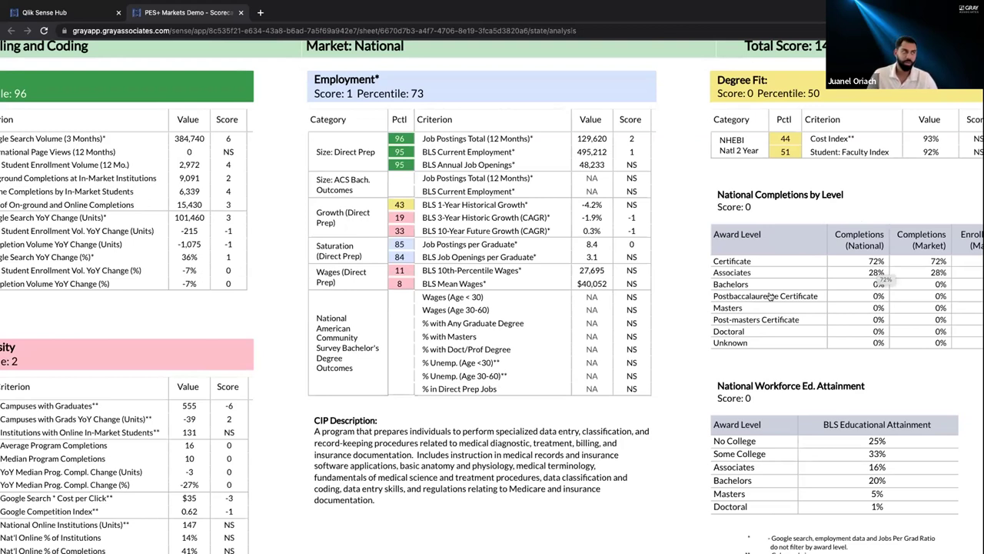
scroll(612, 384, down, 3)
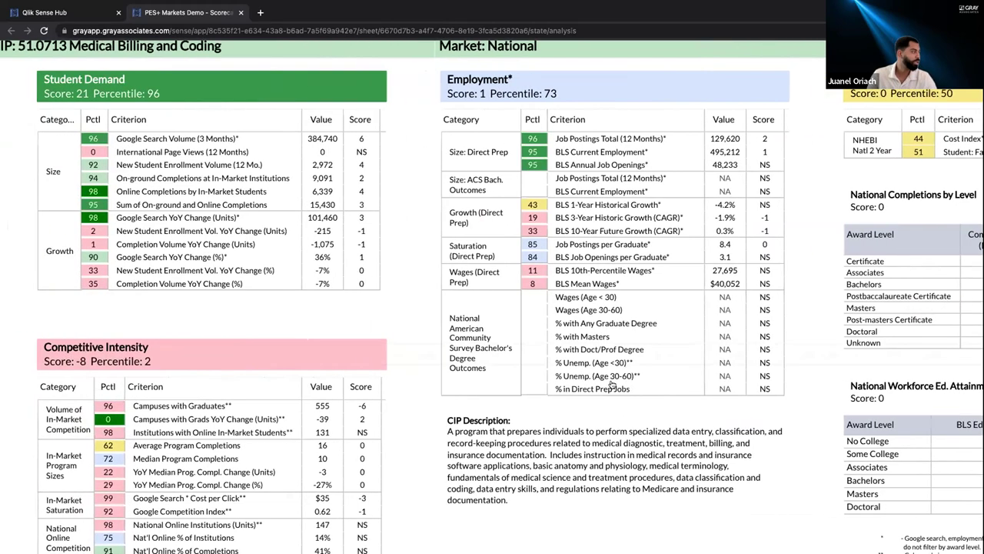
Examine the Competitive Intensity criteria and scores on the Medical Billing and Coding scorecard
scroll(612, 385, left, 3)
scroll(612, 379, up, 3)
scroll(612, 380, left, 2)
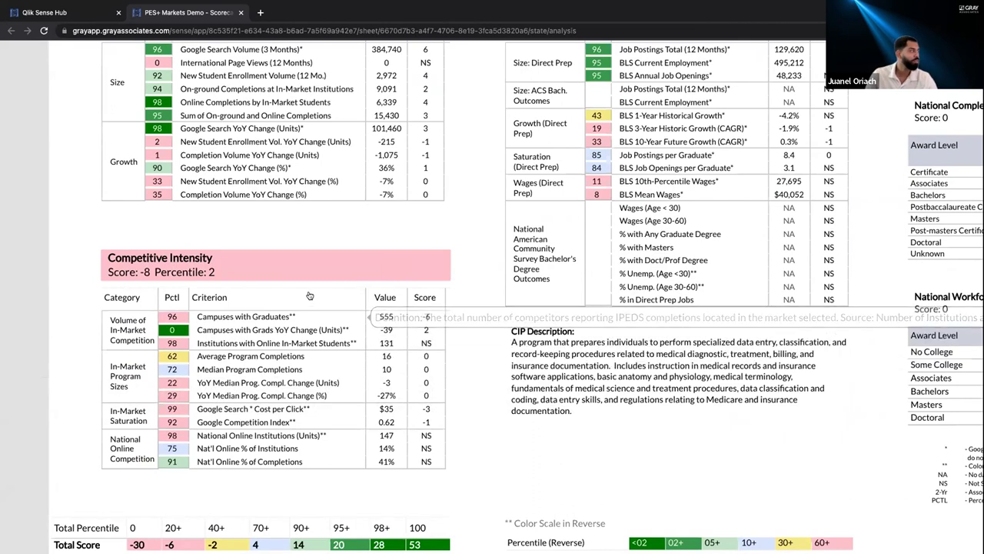
scroll(401, 358, up, 1)
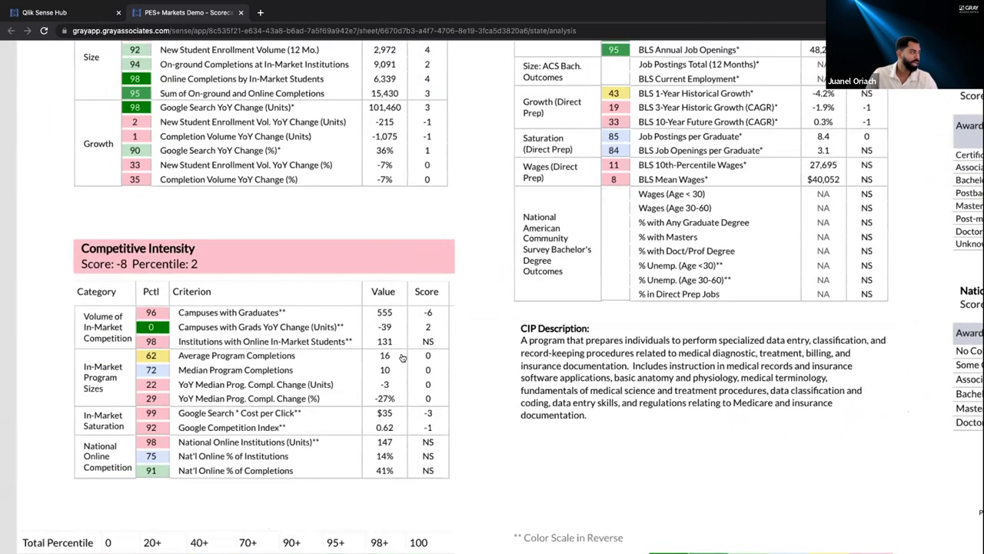
scroll(402, 358, up, 1)
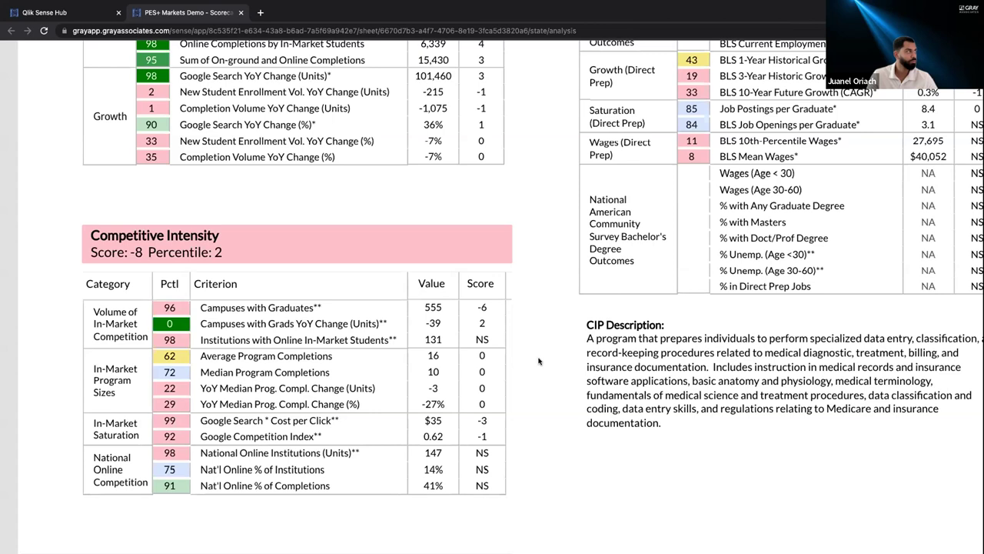
scroll(538, 361, up, 2)
key(ctrl+0)
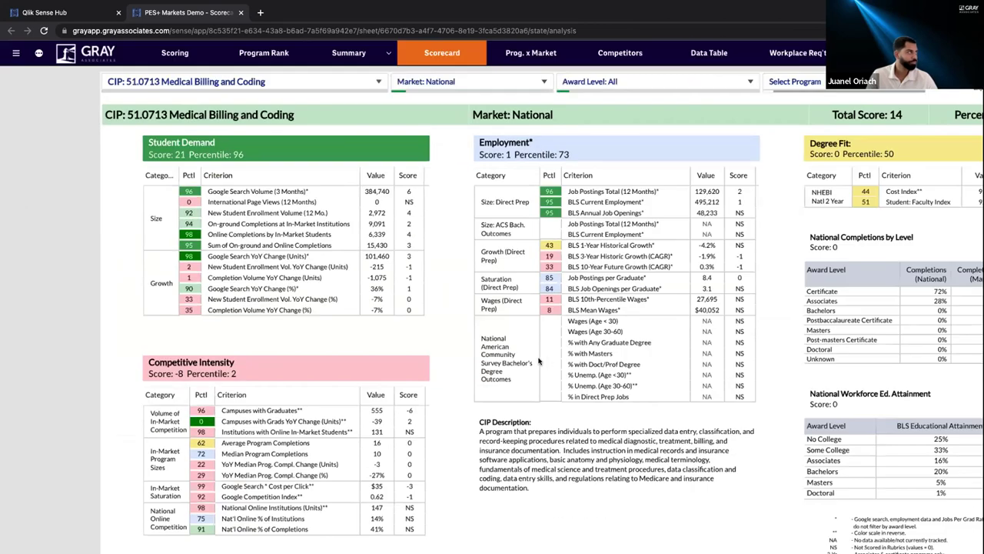
On the Program Rank sheet, clear the CIP selection and apply the Assoc. and Below (Workforce Focus) rubric bookmark
click(268, 55)
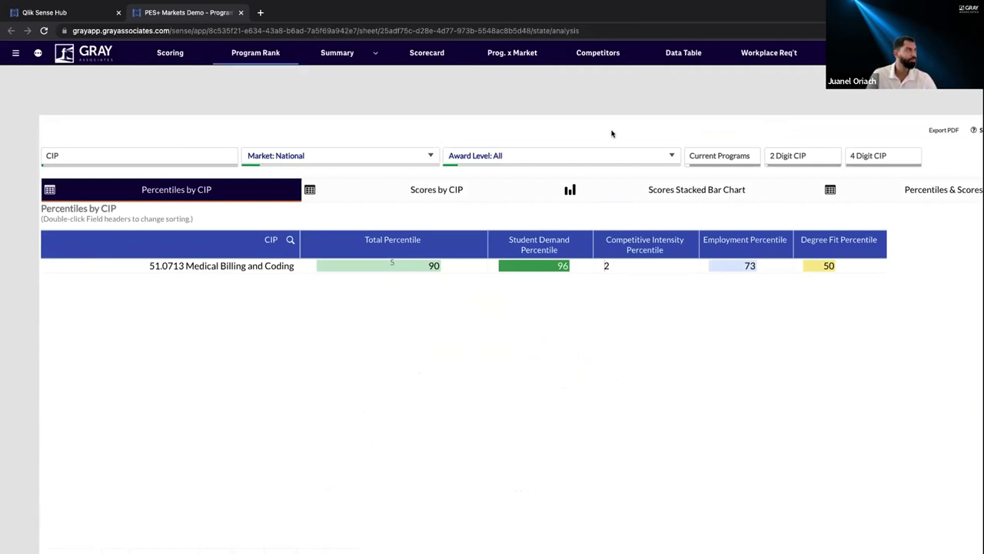
click(153, 156)
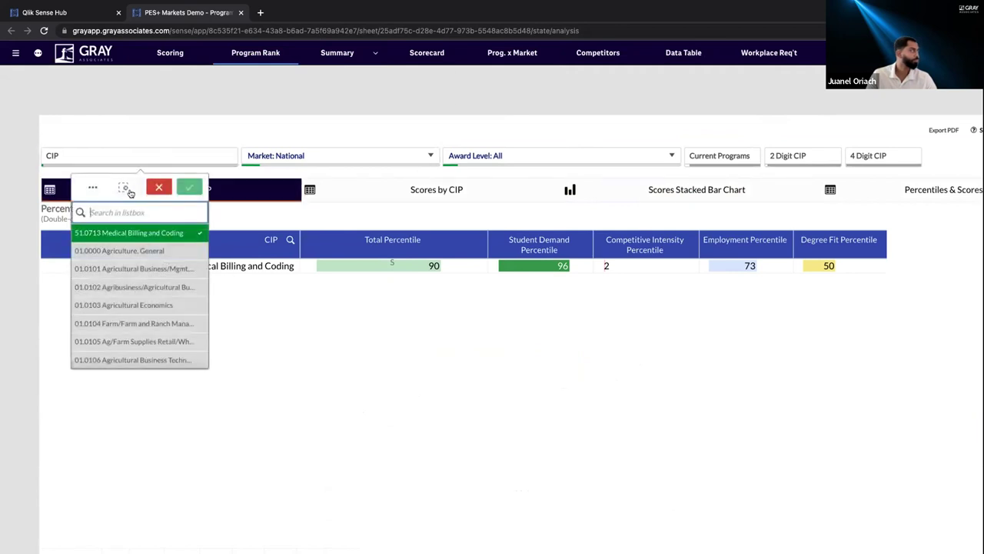
click(189, 187)
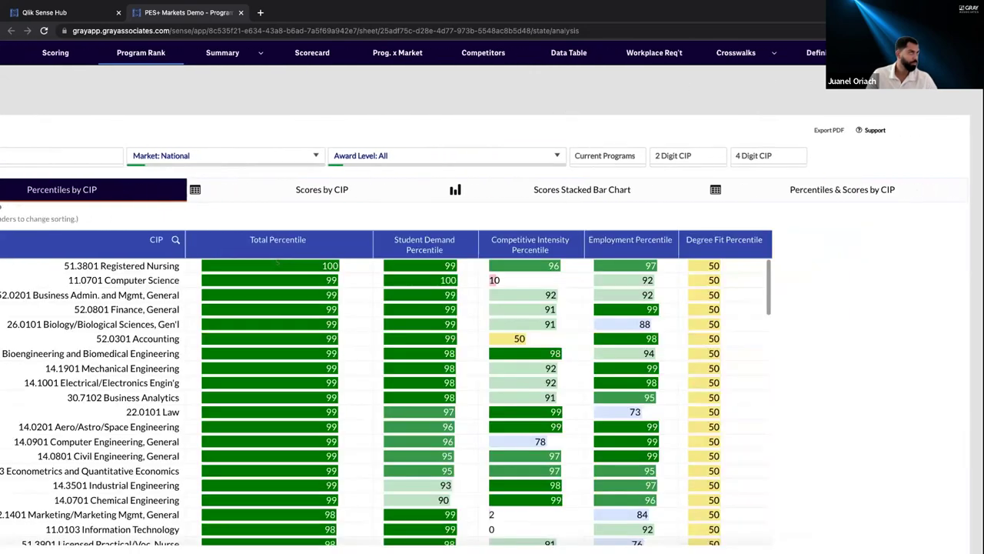
click(880, 52)
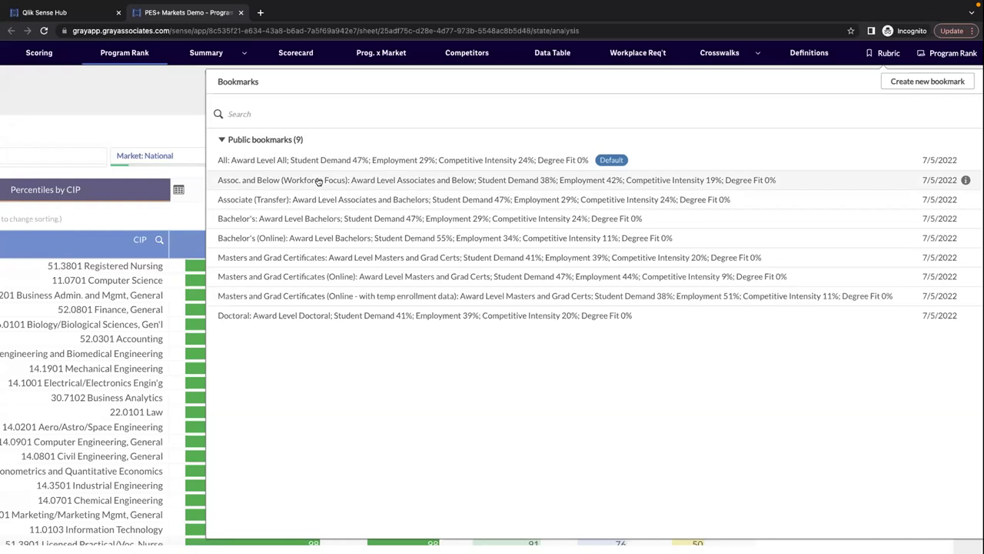
click(335, 180)
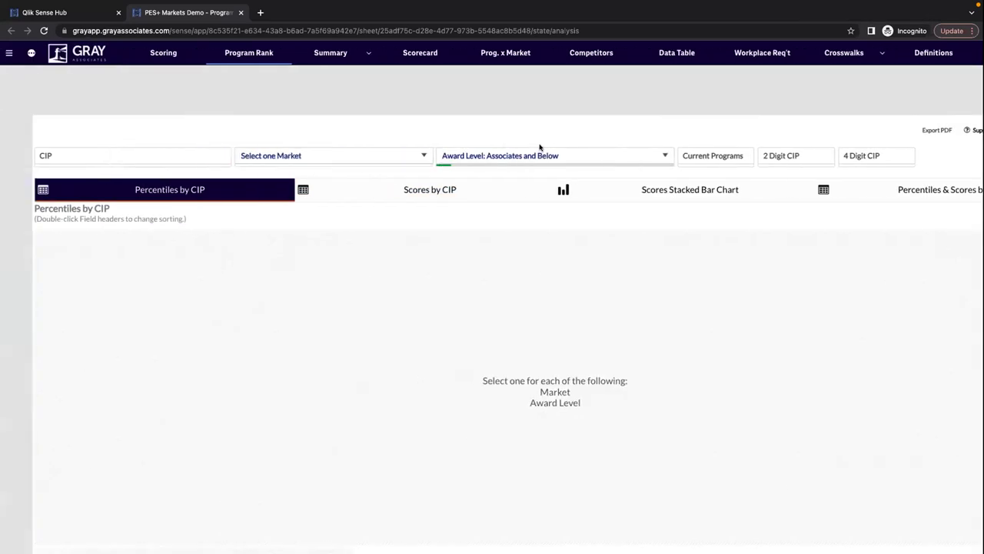
Search the CIP filter for "physical fitness", select 31.0507 Physical Fitness Technician, and set the market to National
click(214, 156)
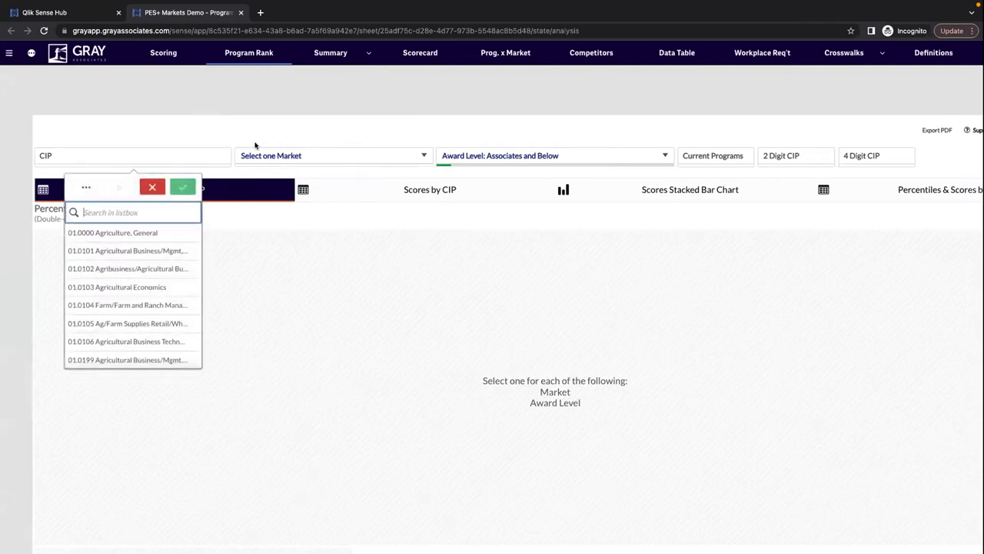
text(physical )
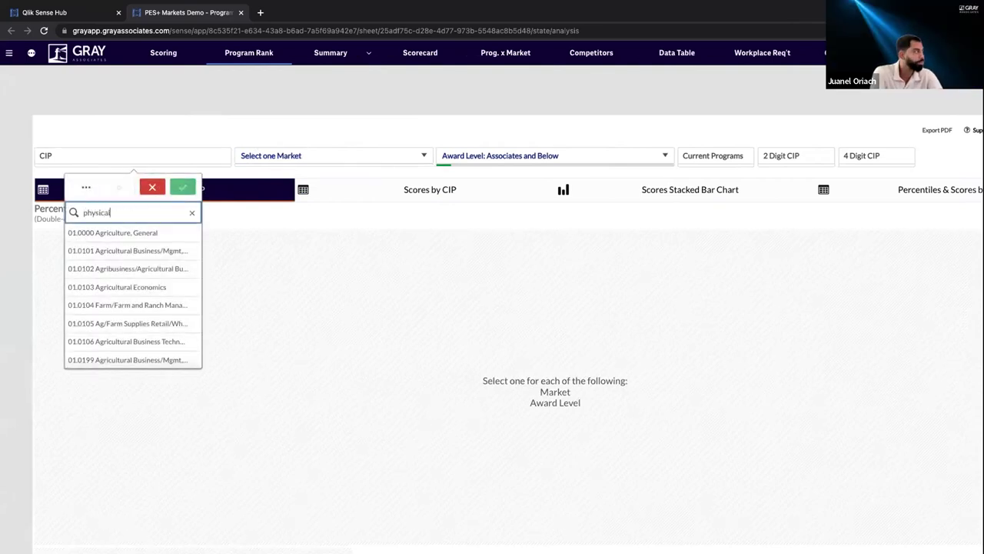
text(fit)
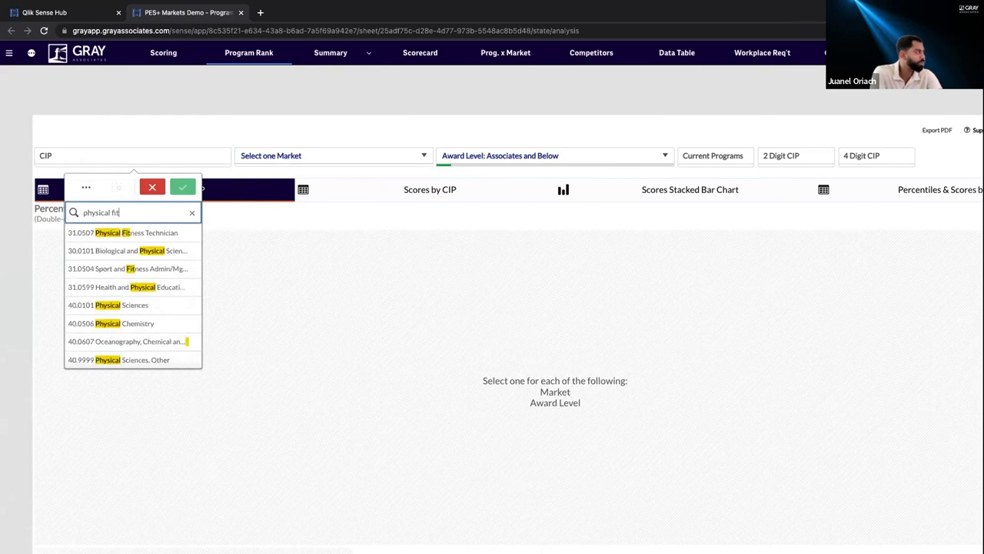
text(ness)
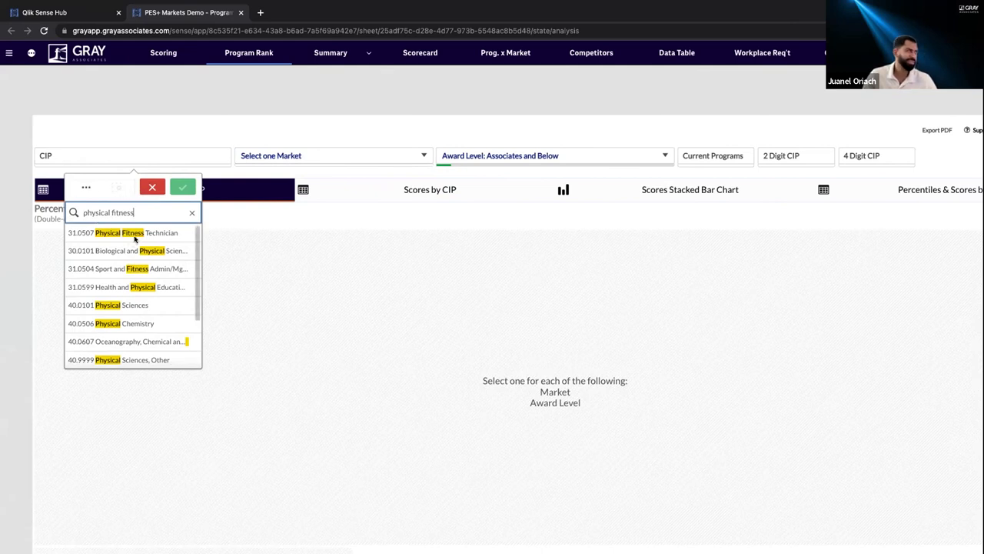
scroll(134, 239, down, 3)
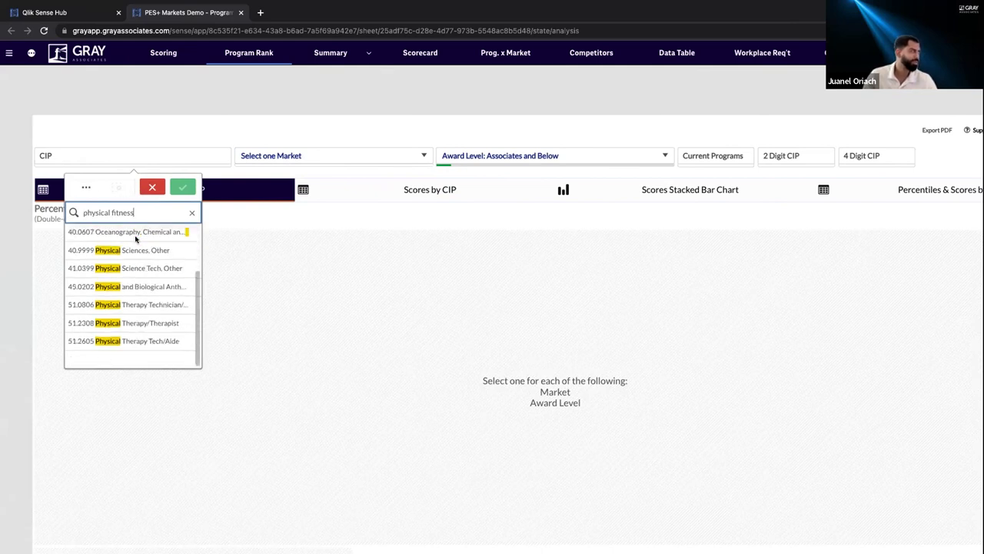
scroll(135, 240, up, 3)
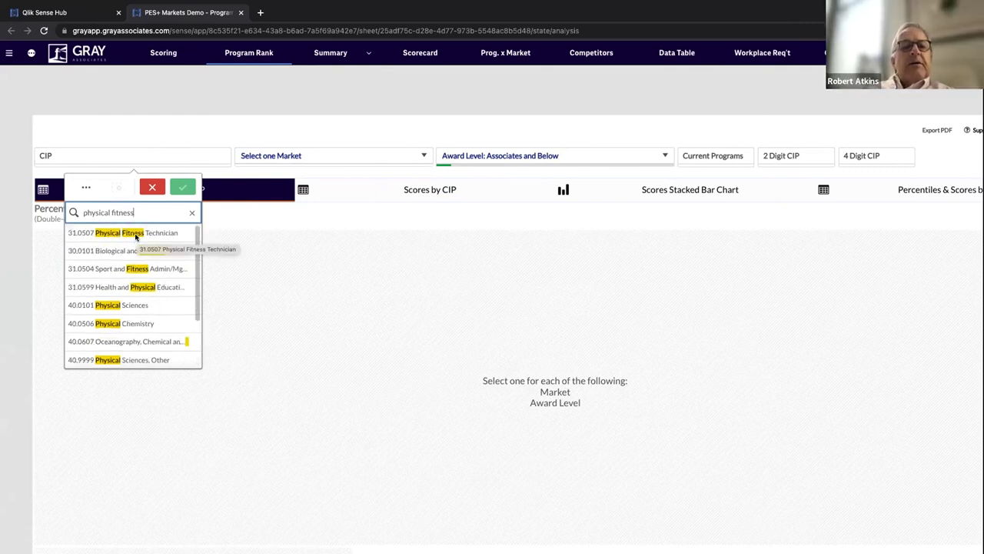
click(136, 233)
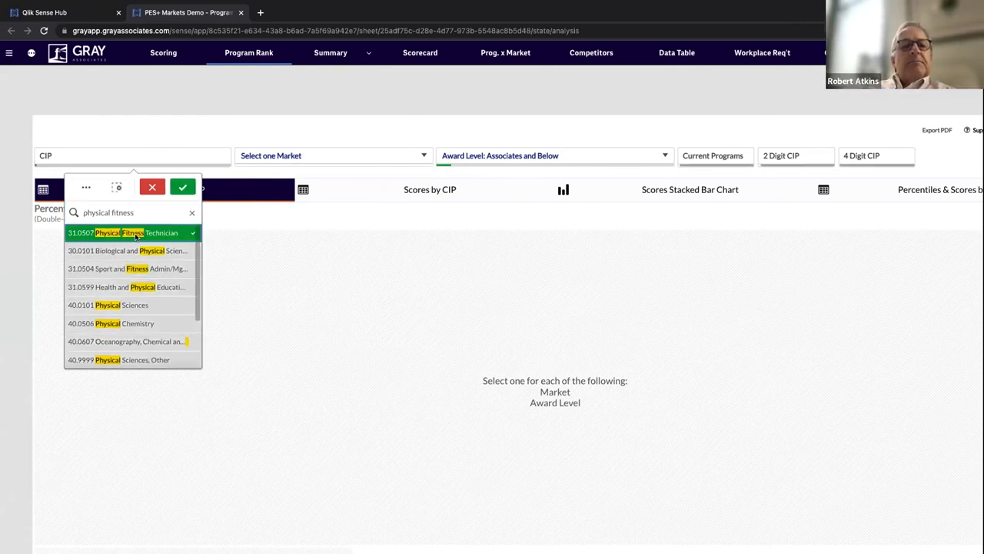
click(183, 187)
click(288, 160)
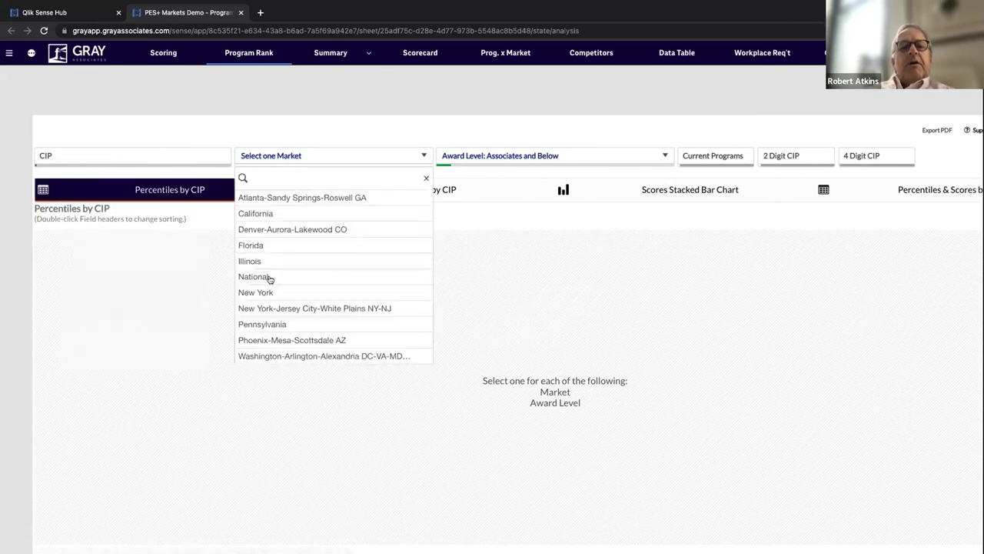
Search the CIP filter for "health", look through the matching programs, and close the list without changing the selection
click(126, 157)
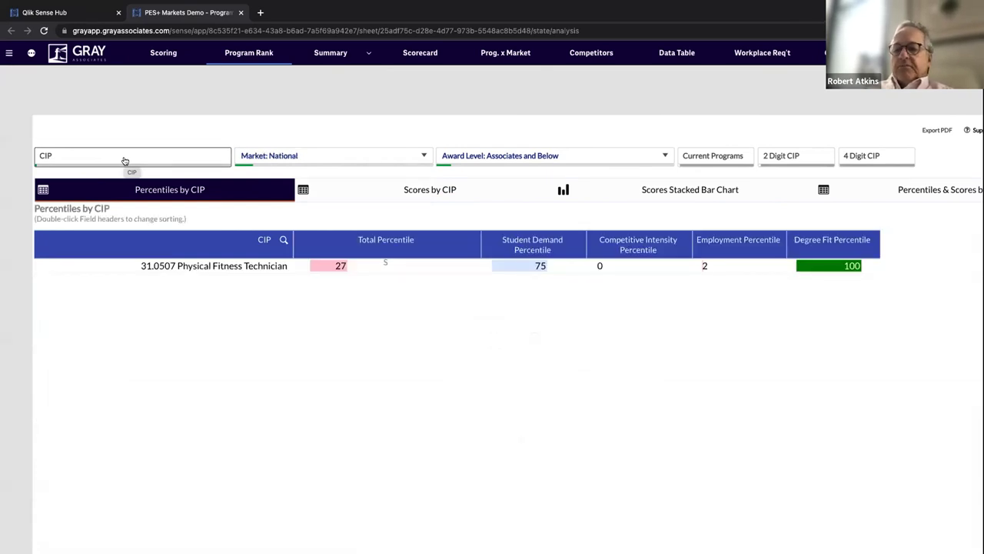
click(124, 160)
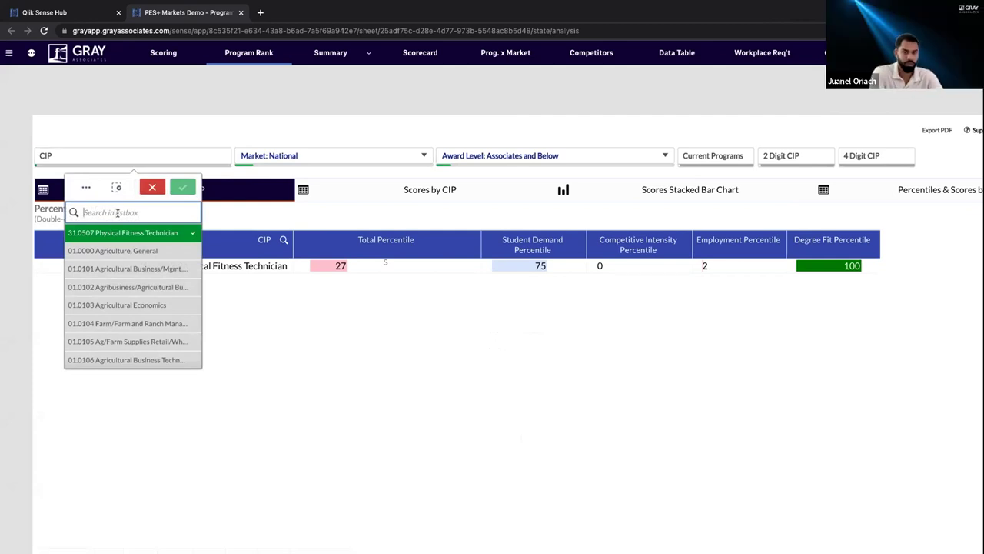
text(health)
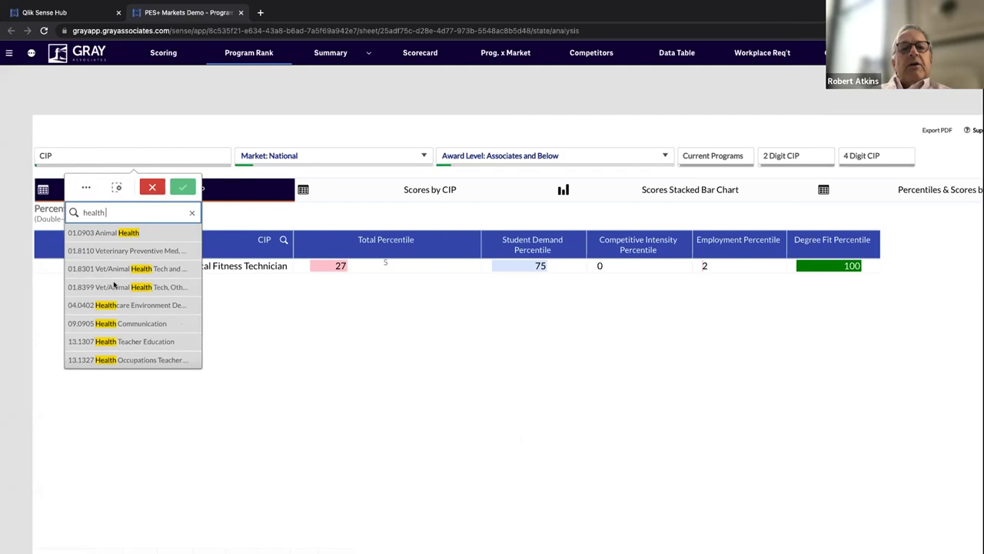
scroll(117, 300, down, 3)
scroll(117, 300, down, 3)
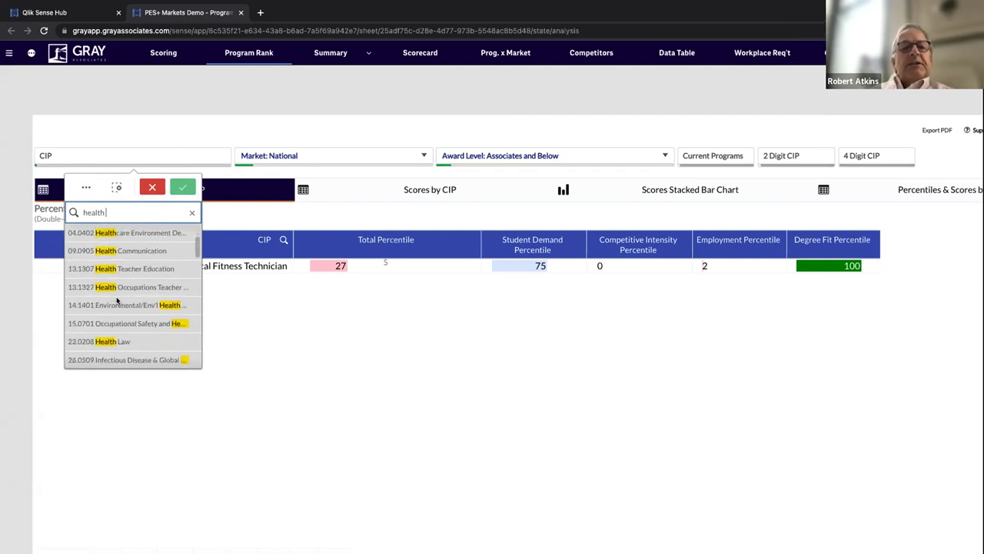
scroll(117, 300, down, 10)
scroll(117, 300, down, 3)
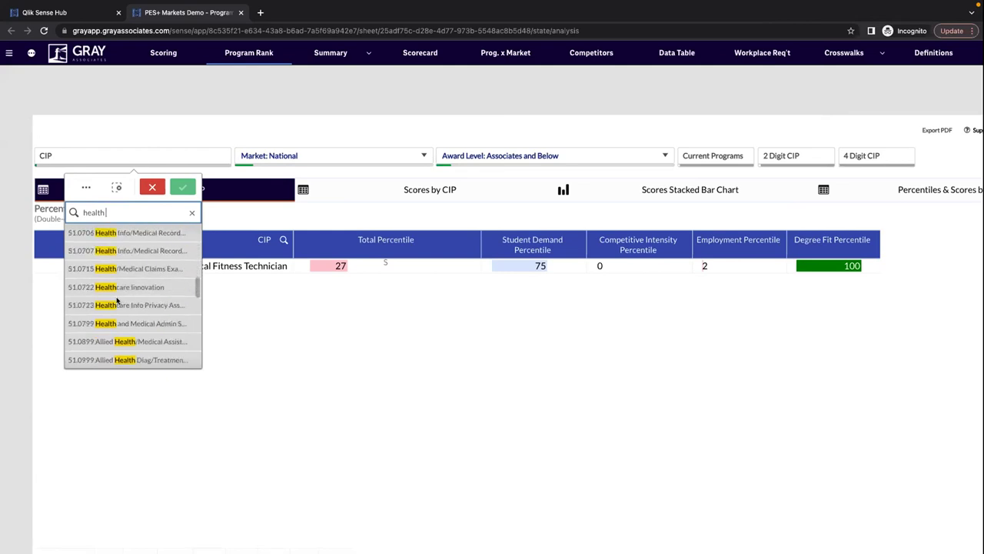
click(37, 408)
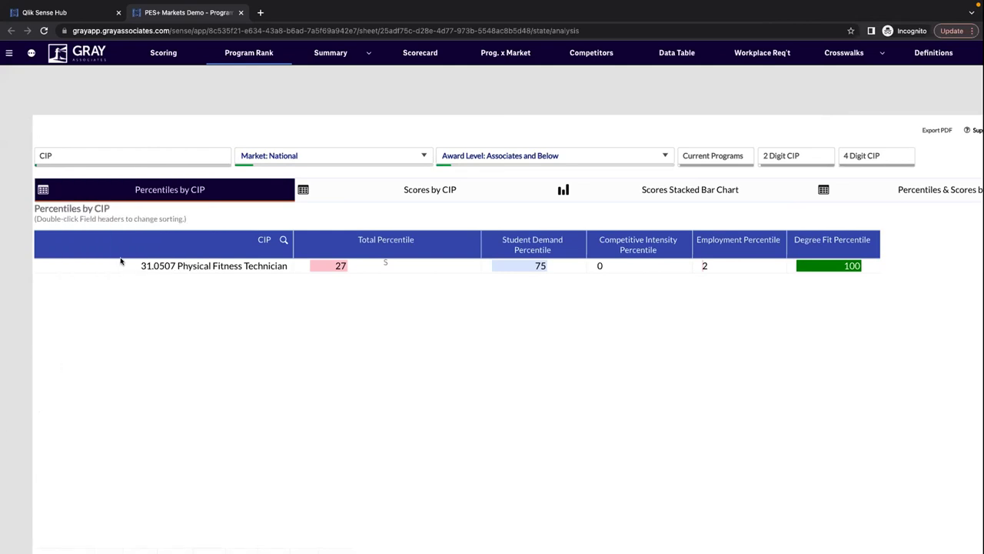
Clear the current selection in the Program Rank CIP filter and search its list for "personal"
click(143, 163)
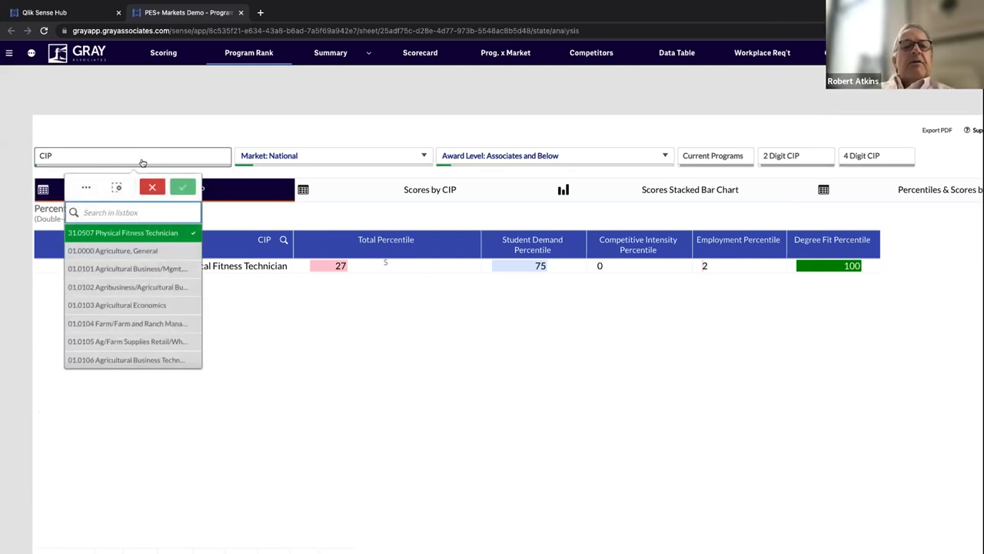
click(117, 186)
text(pe)
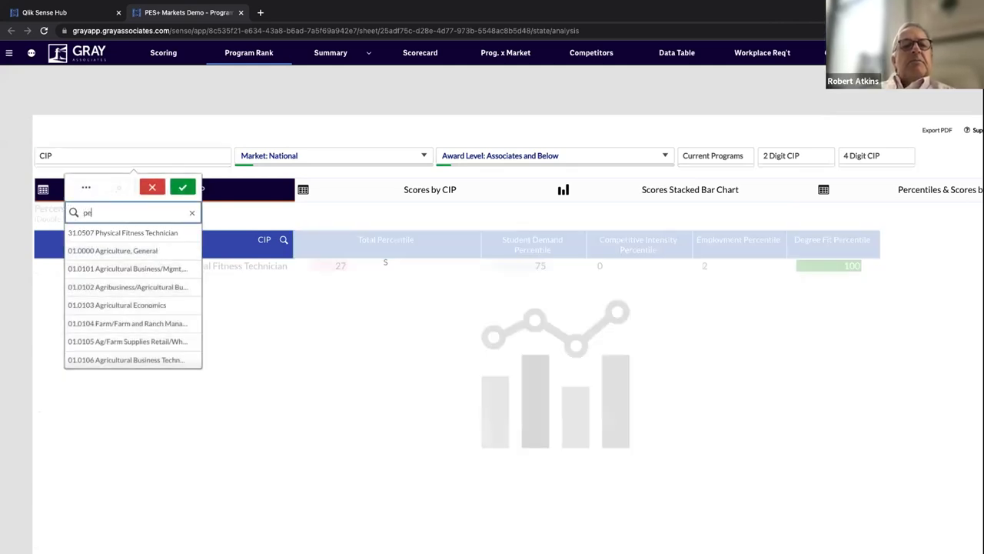
text(rsonal)
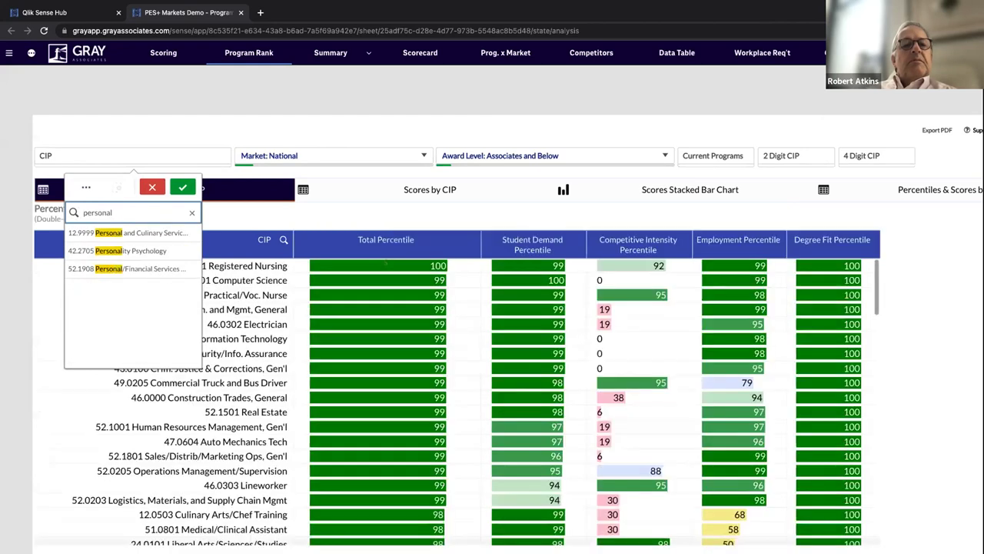
Replace the CIP list search with "health" and "trainer" to look for fitness-related programs
key(BackSpace)
key(BackSpace)
key(BackSpace)
key(BackSpace)
key(BackSpace)
key(BackSpace)
key(BackSpace)
key(BackSpace)
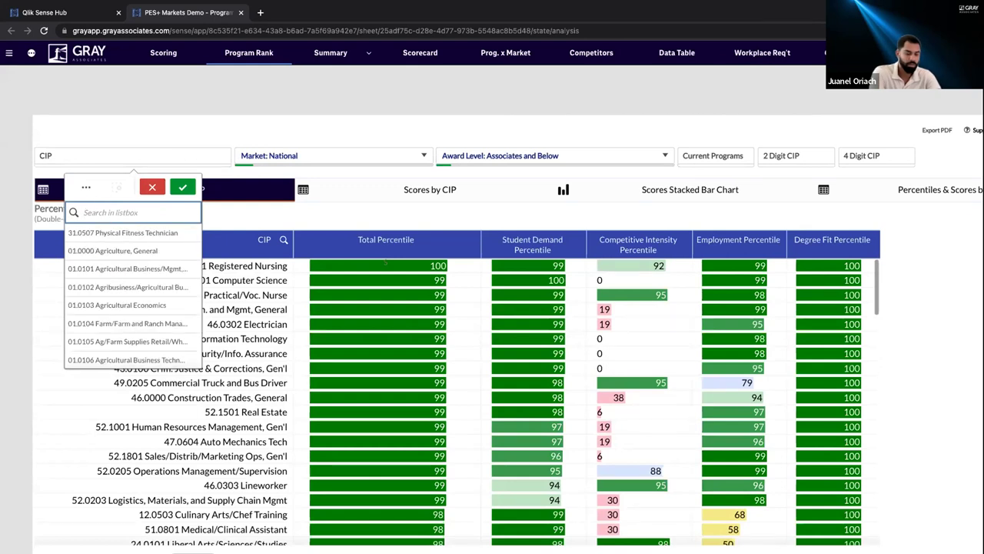
text(health)
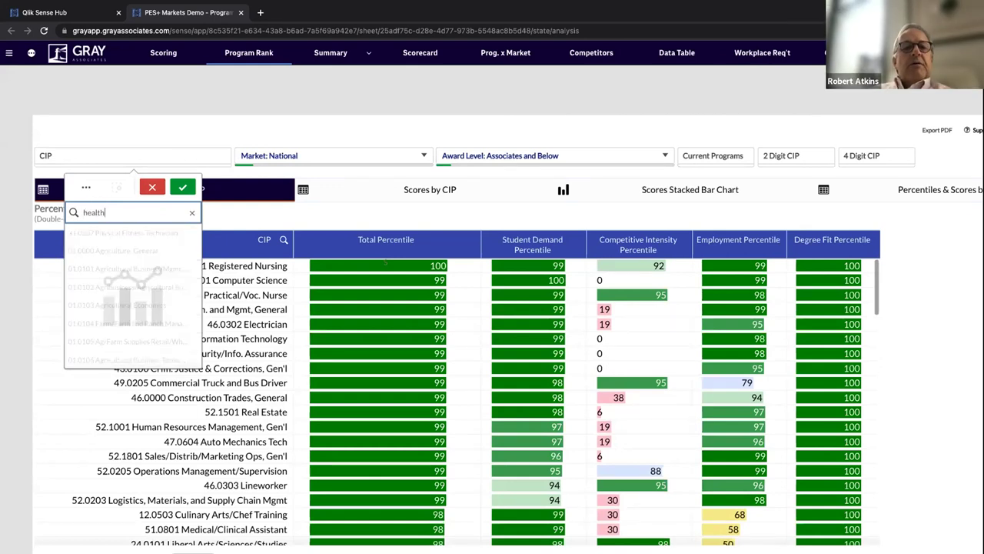
double_click(102, 213)
text(trainer)
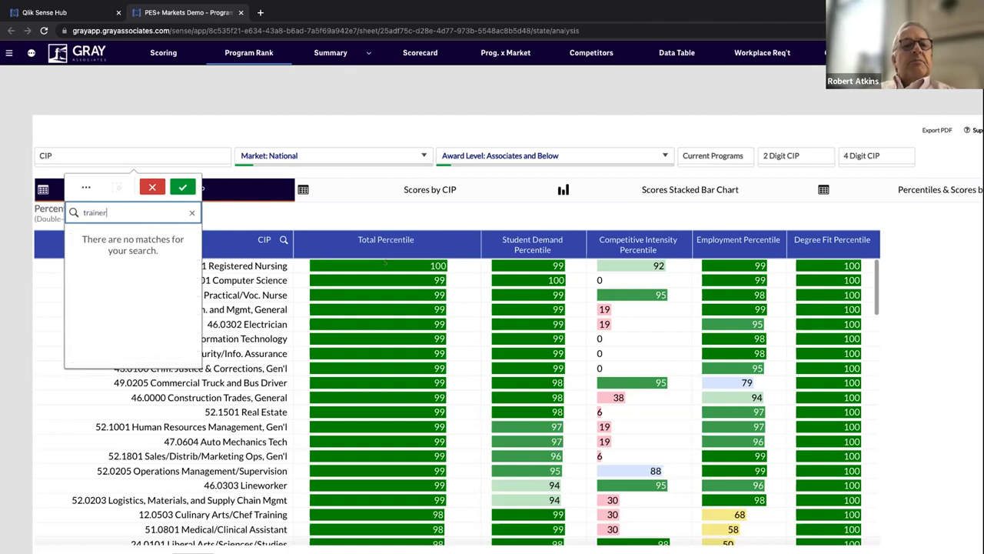
double_click(119, 214)
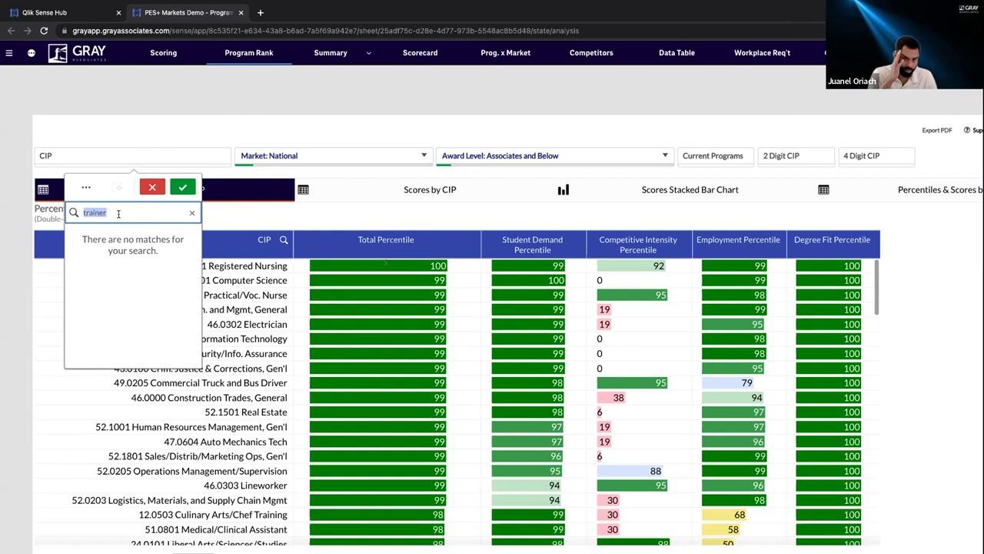
Search the CIP list for "health well" and apply 51.0001 Health and Wellness, General as the selection
text(health)
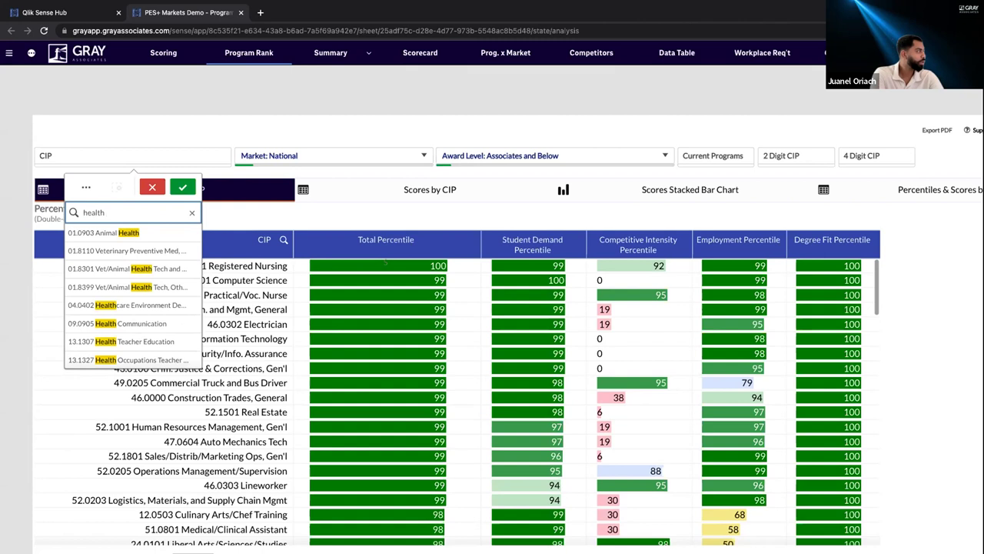
text( well)
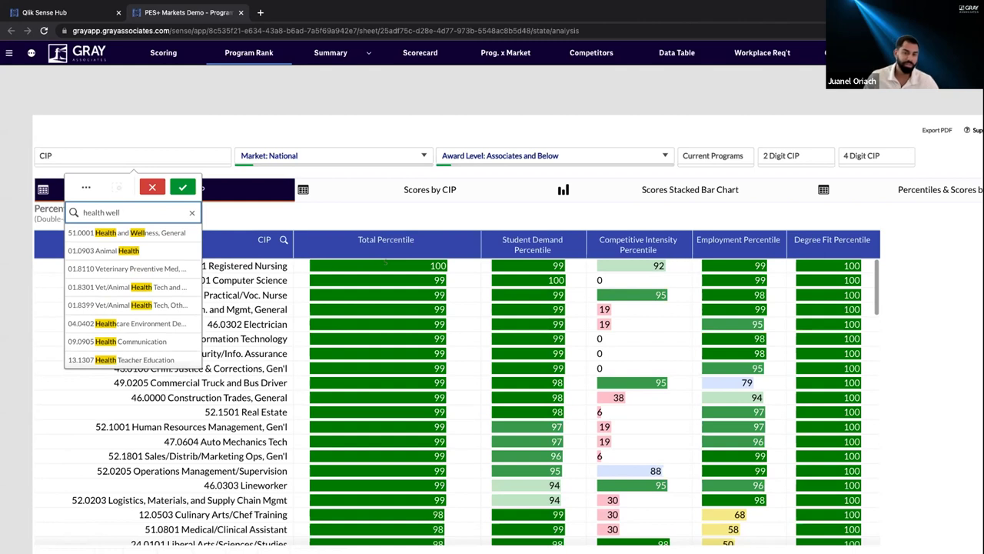
click(108, 235)
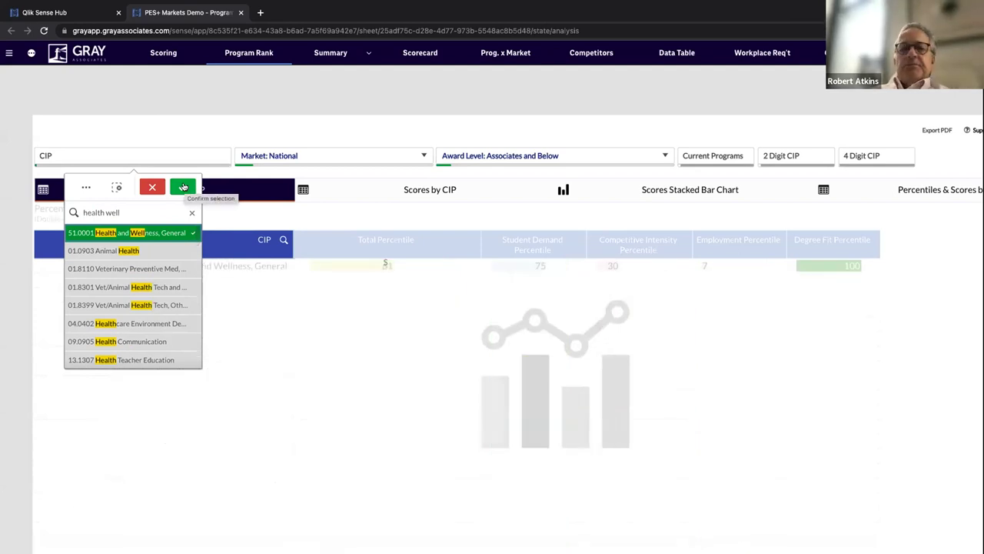
click(180, 187)
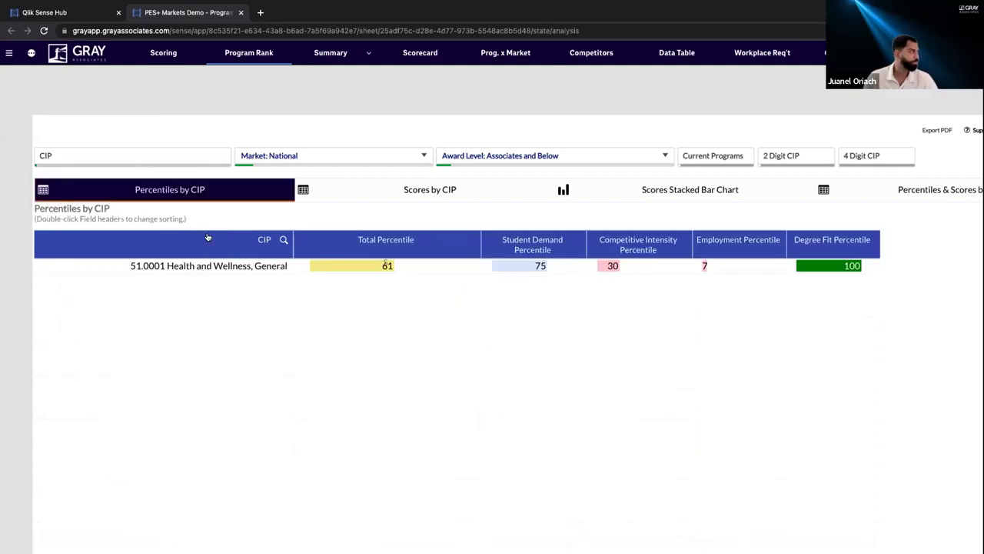
Open the Scorecard sheet and examine the Student Demand and Employment criteria for Health and Wellness, General
click(410, 54)
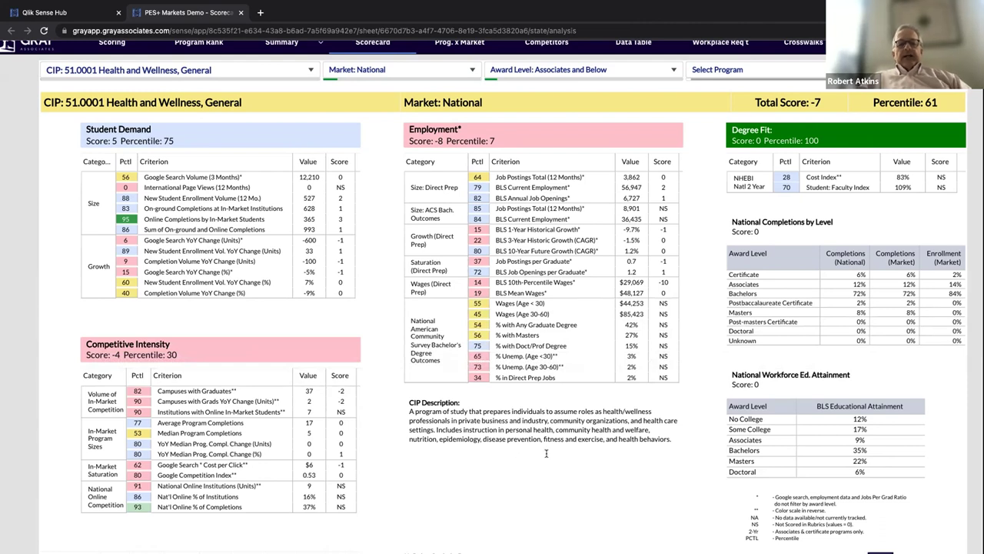
scroll(546, 453, right, 2)
scroll(546, 453, up, 1)
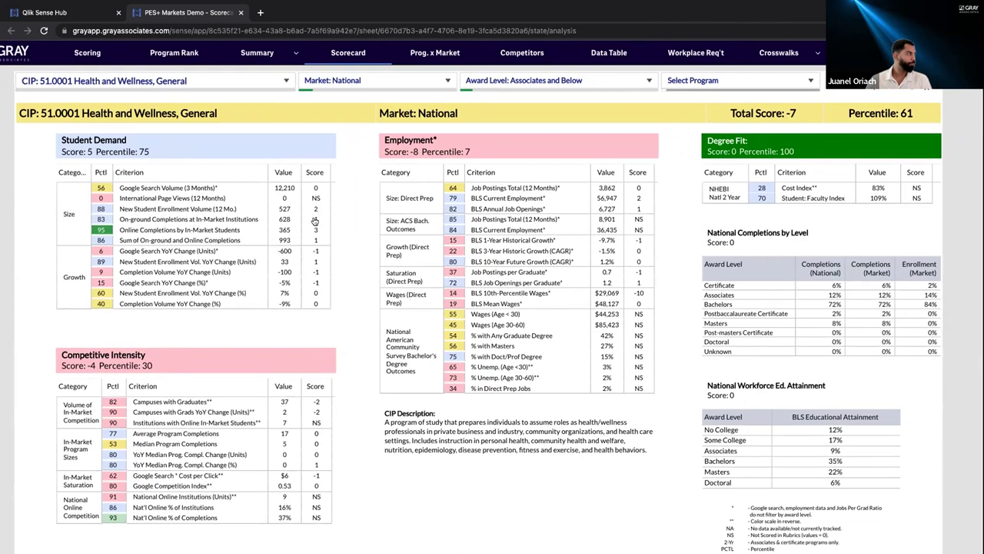
mouse_move(197, 241)
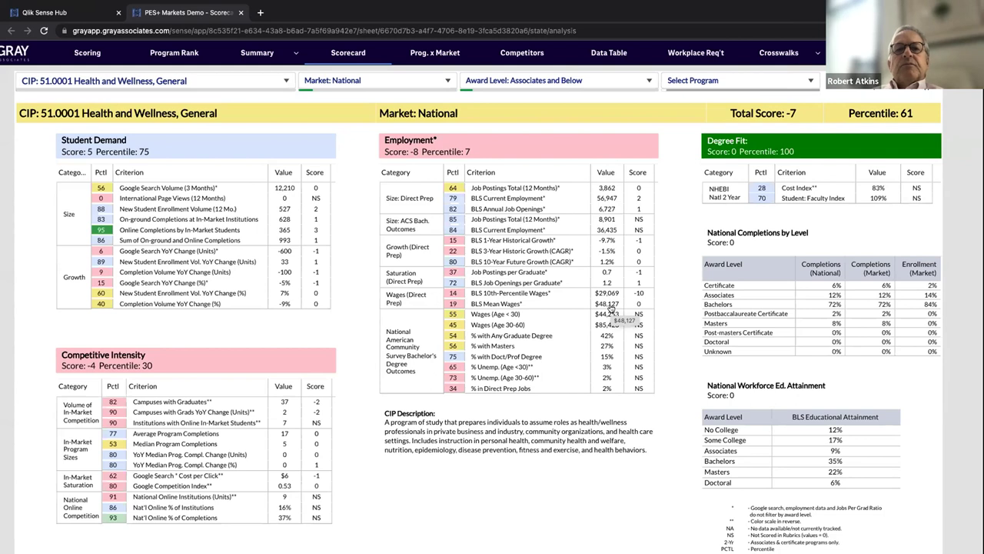
Search the scorecard's CIP filter for "physical te", select 31.0507 Physical Fitness Technician, and review its scorecard
click(83, 85)
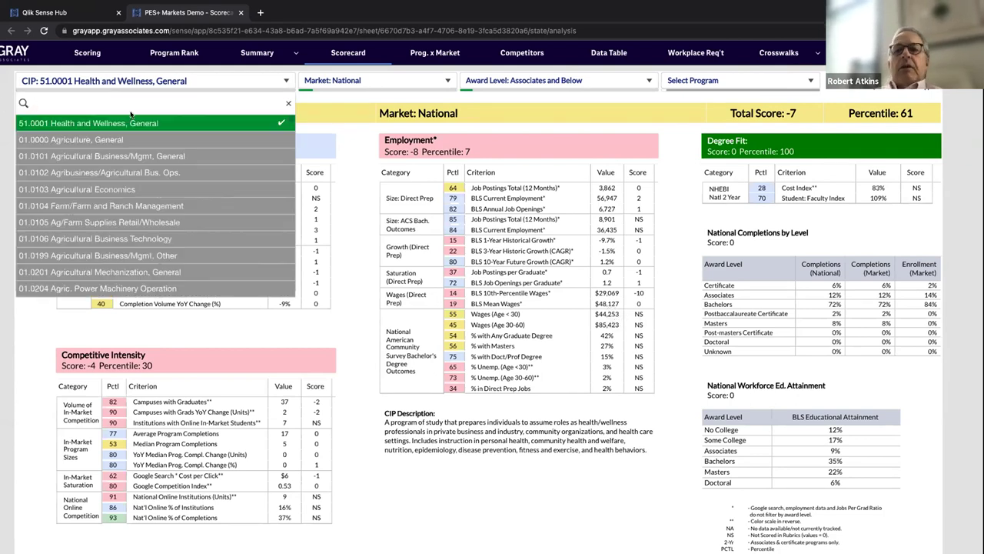
text(physc)
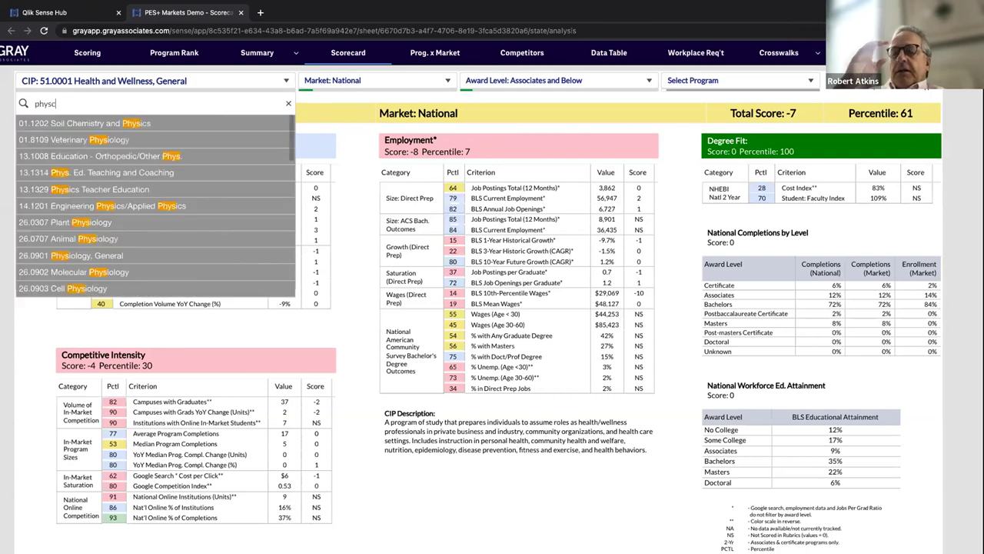
key(BackSpace)
text(ical te)
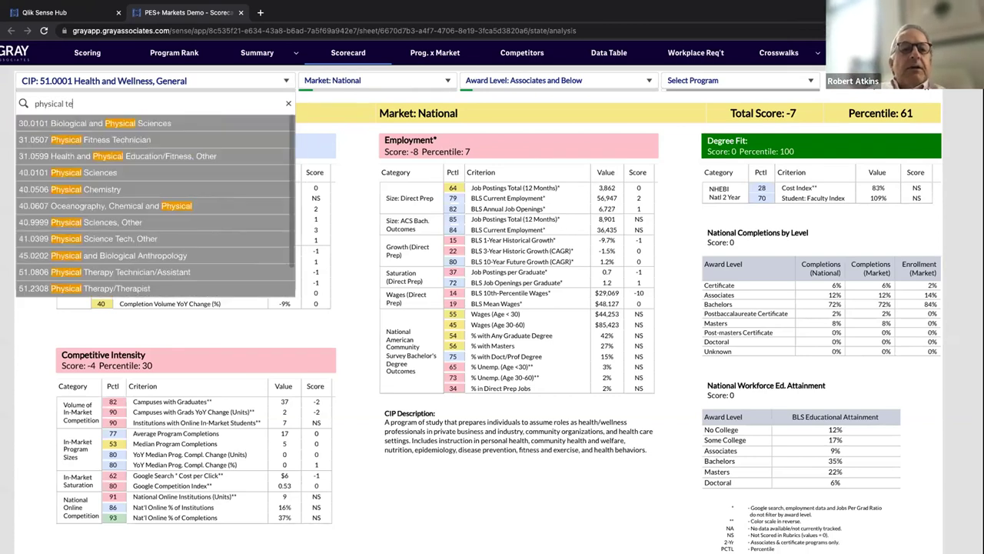
click(137, 125)
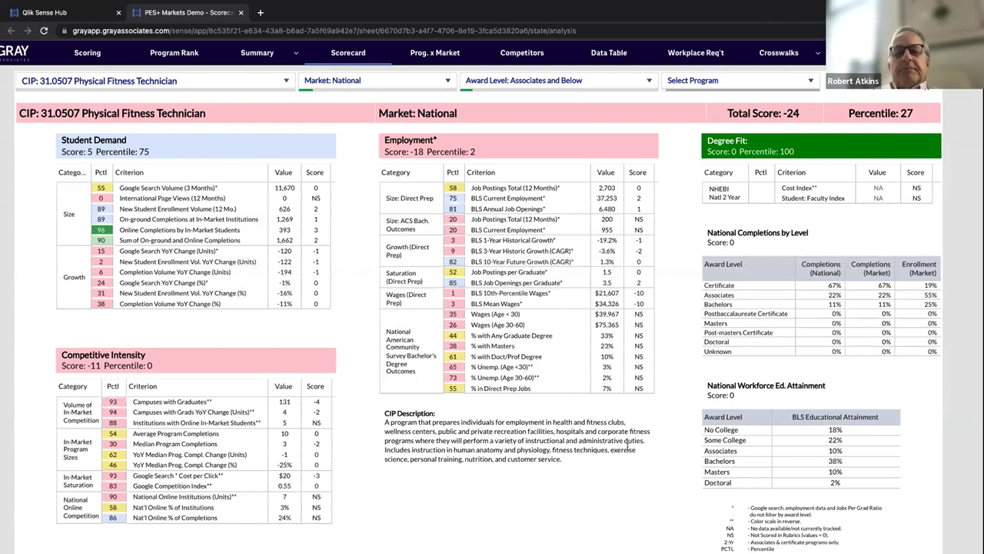
scroll(628, 444, up, 2)
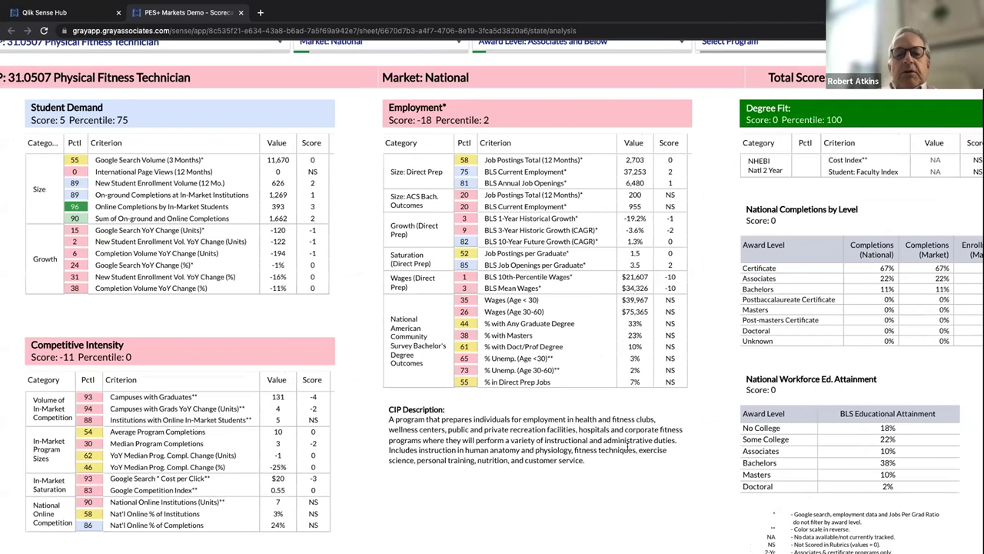
scroll(628, 445, right, 3)
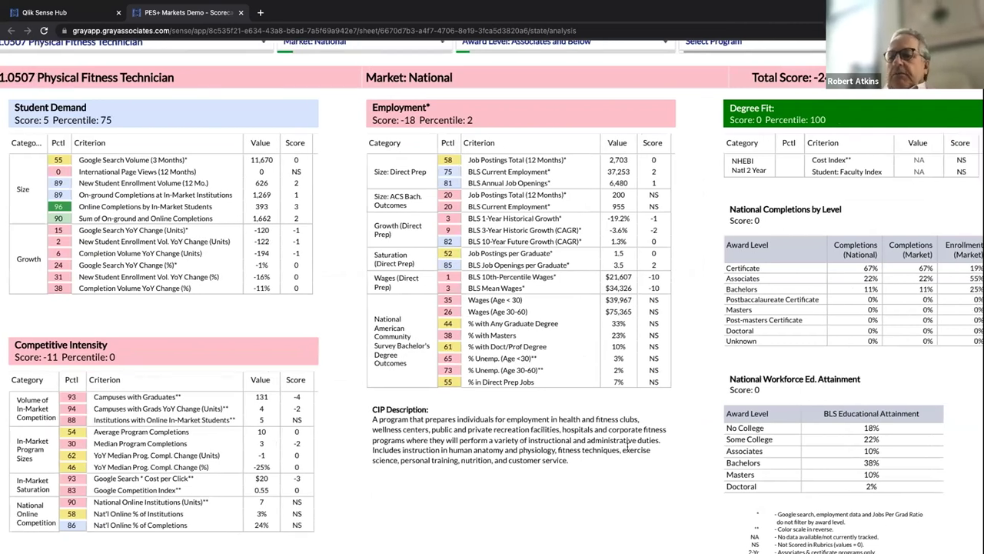
scroll(628, 444, left, 2)
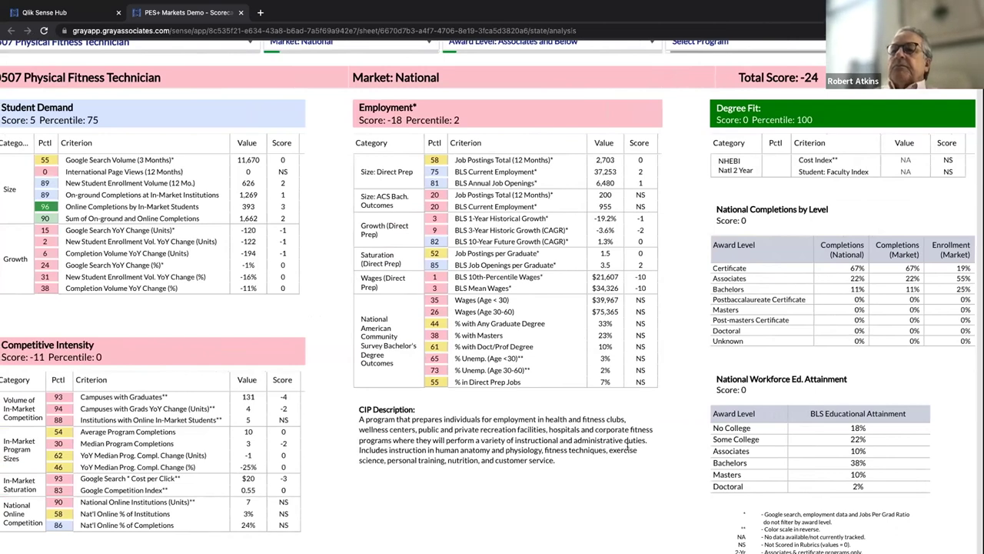
scroll(627, 444, up, 2)
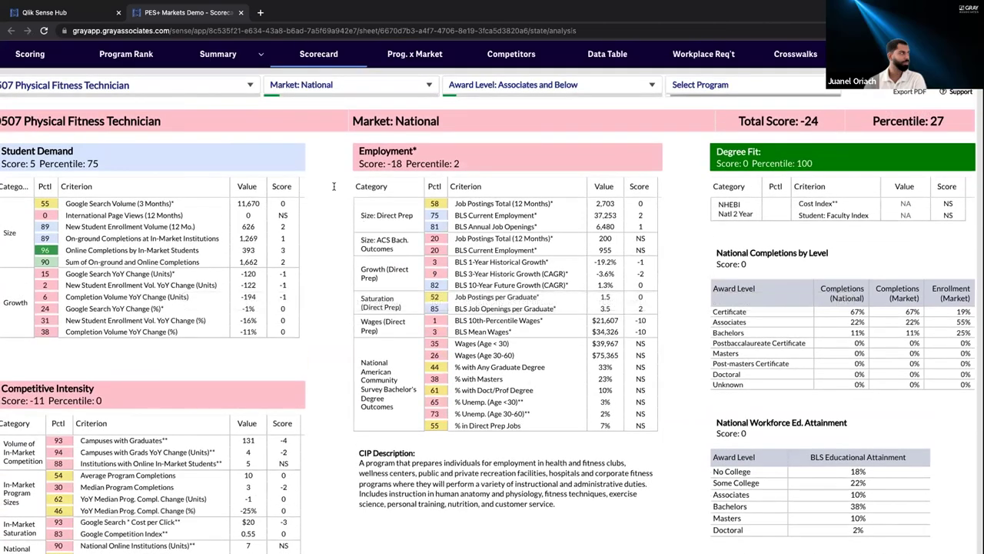
Search the scorecard's CIP filter for "IT" and "information technology", and look through the matching programs
click(140, 88)
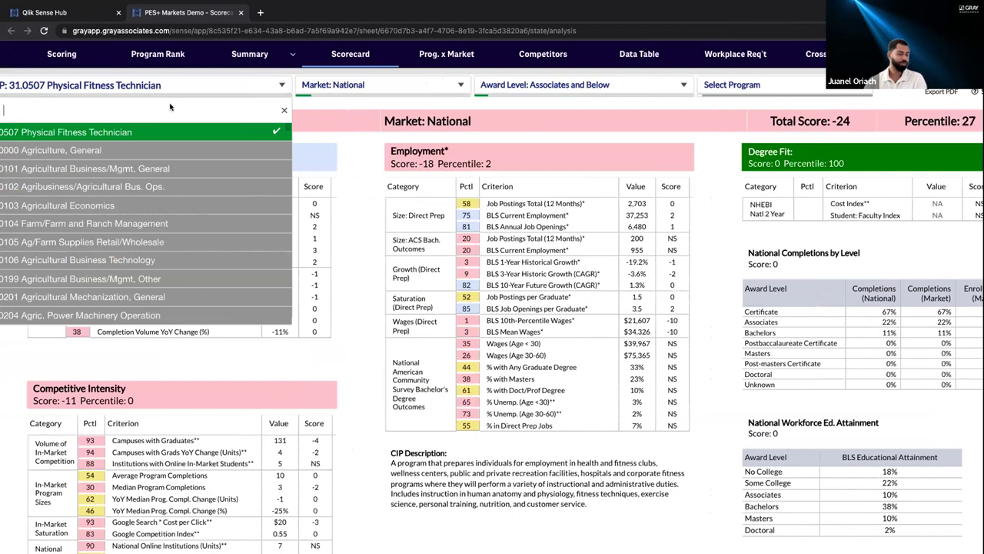
text(IT)
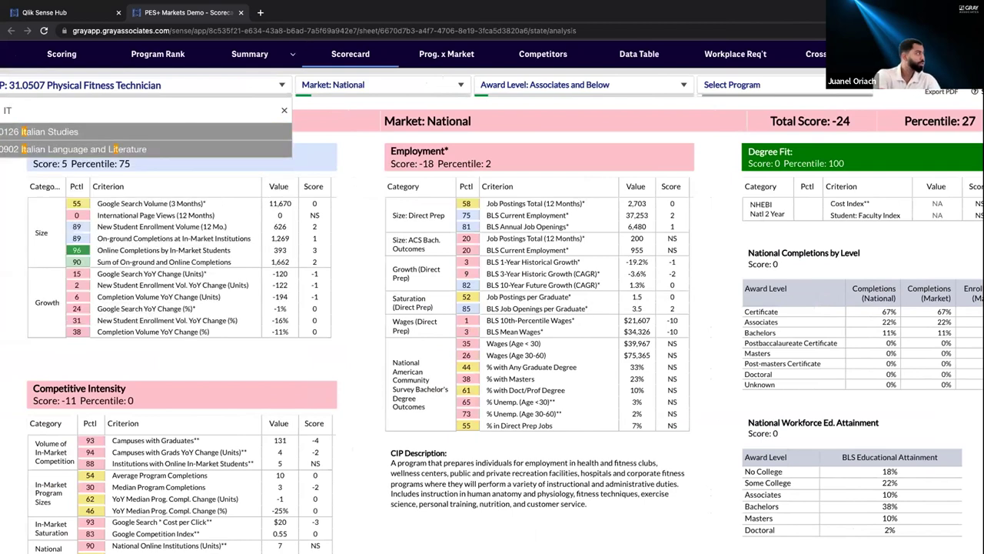
text(information te)
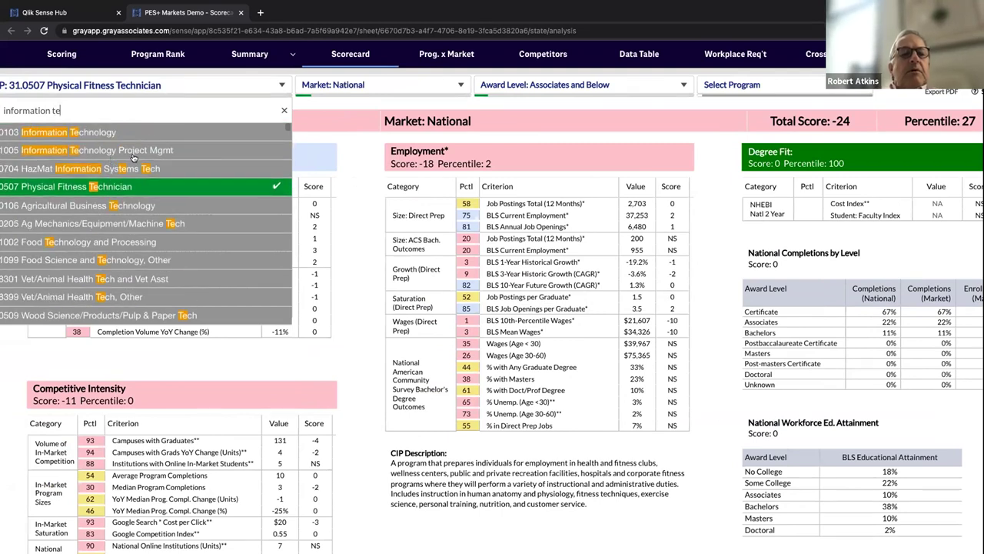
text(chnology)
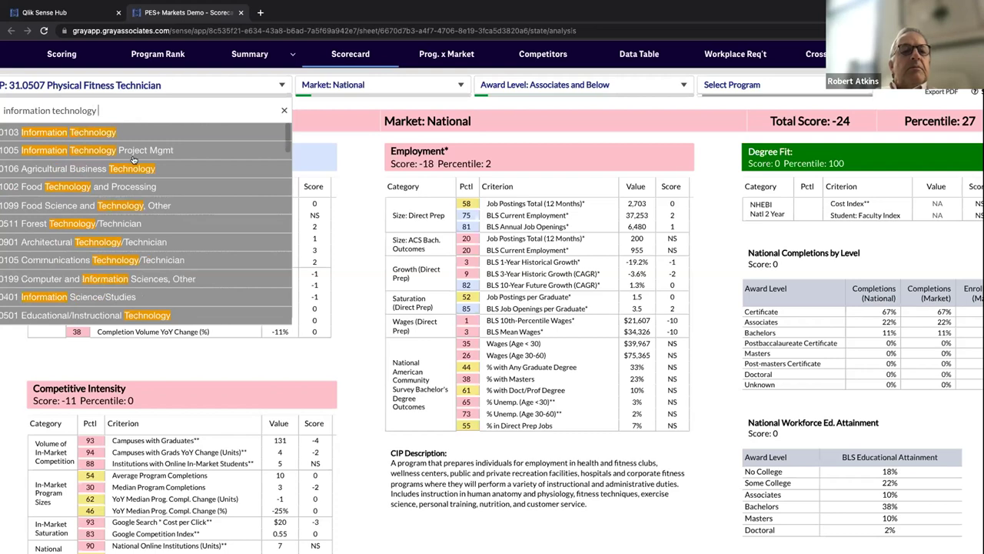
scroll(87, 249, down, 5)
scroll(87, 249, up, 5)
scroll(41, 352, left, 2)
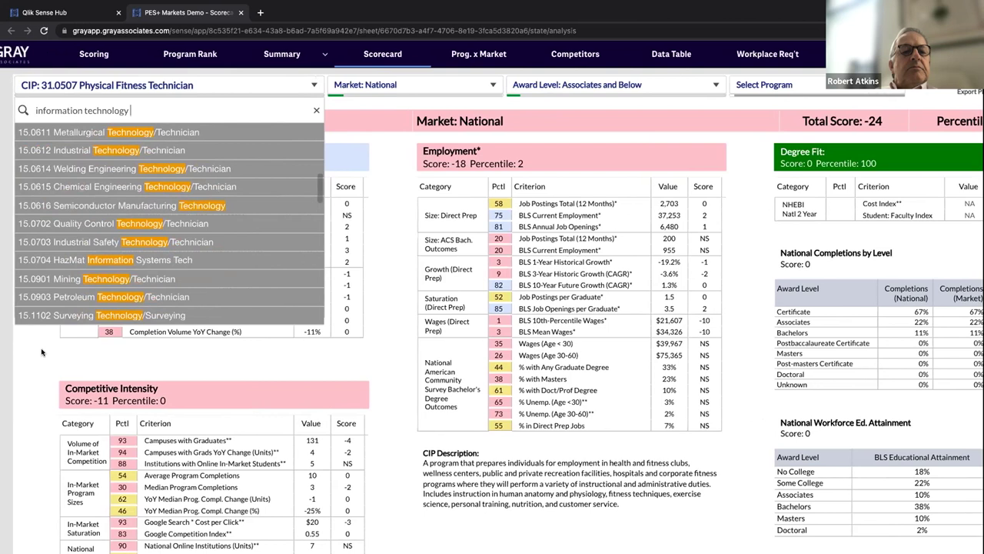
scroll(74, 287, down, 5)
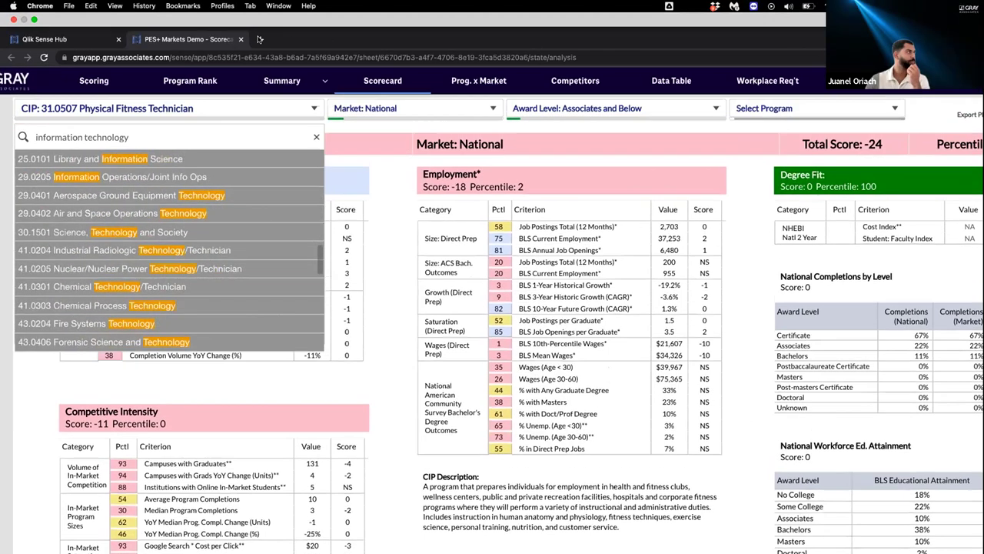
Run a web search for "information technology support cip cod" in a new browser tab
click(260, 38)
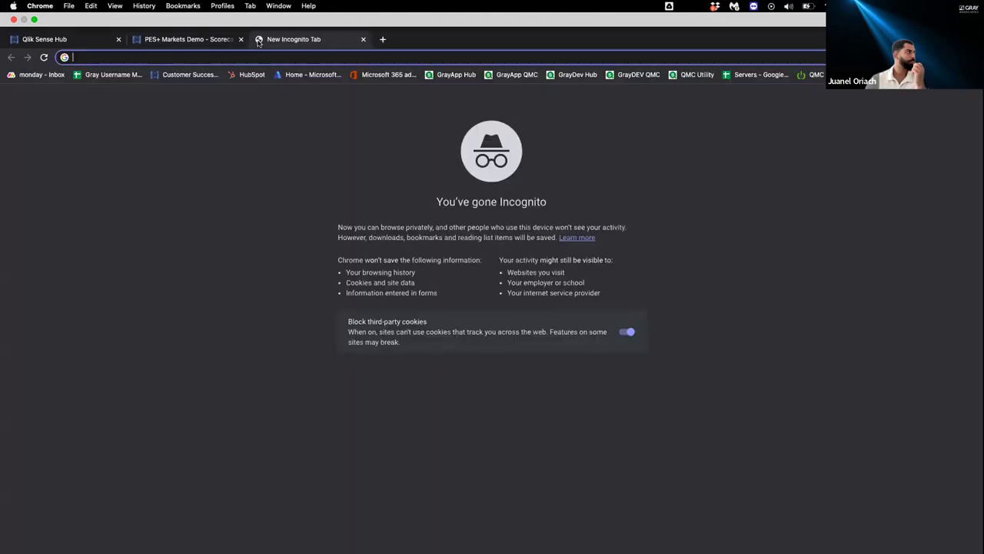
text(information )
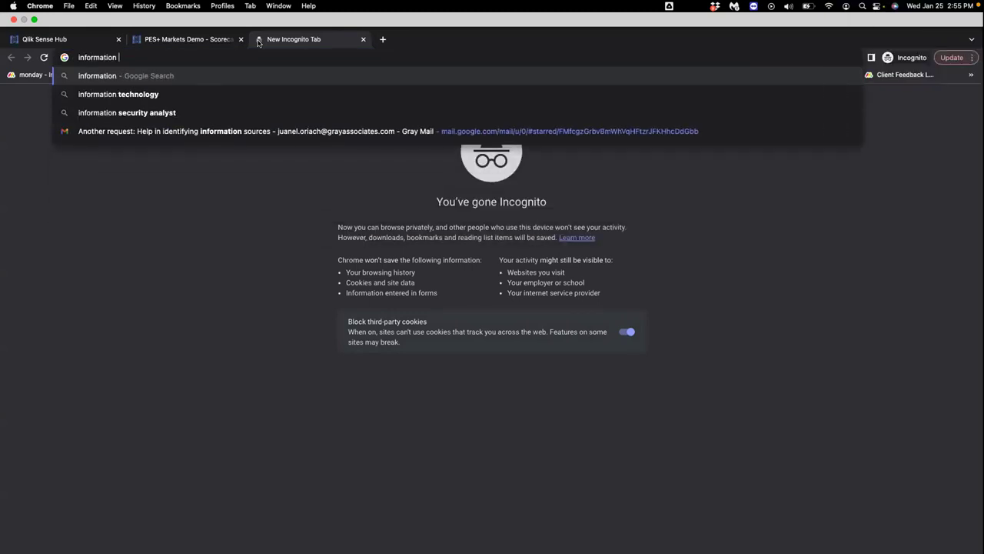
text(tech)
key(BackSpace)
key(BackSpace)
key(BackSpace)
text(ech)
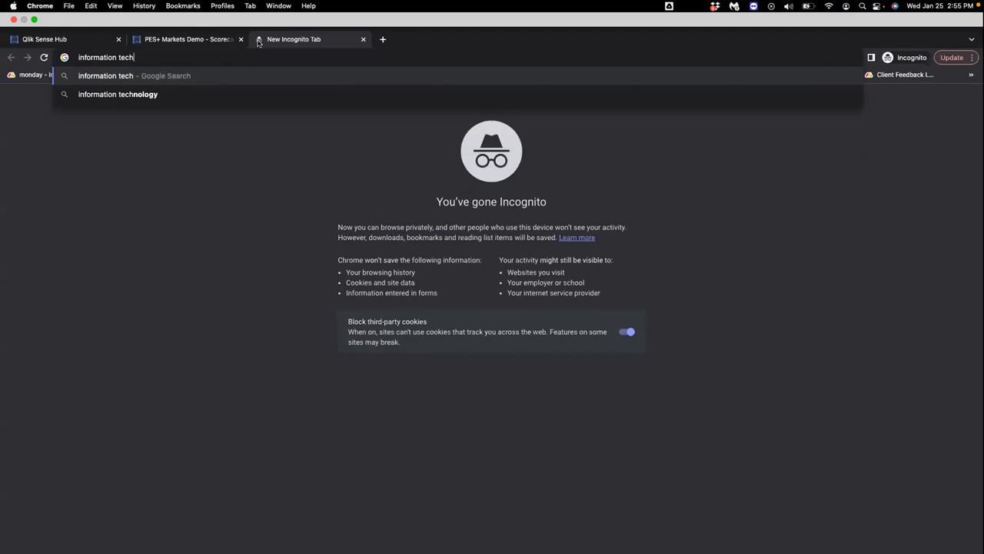
text(nology suppor)
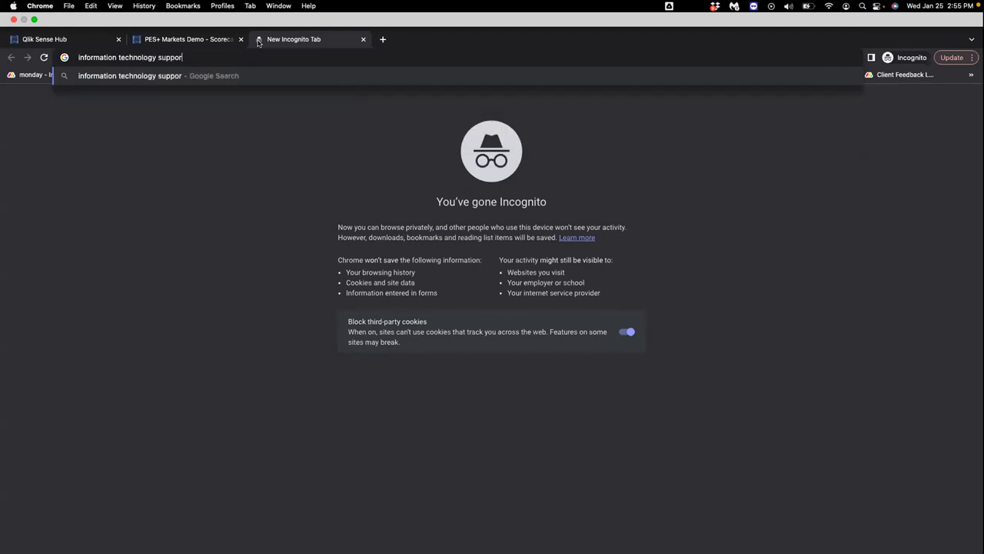
text(t cip cod)
key(Return)
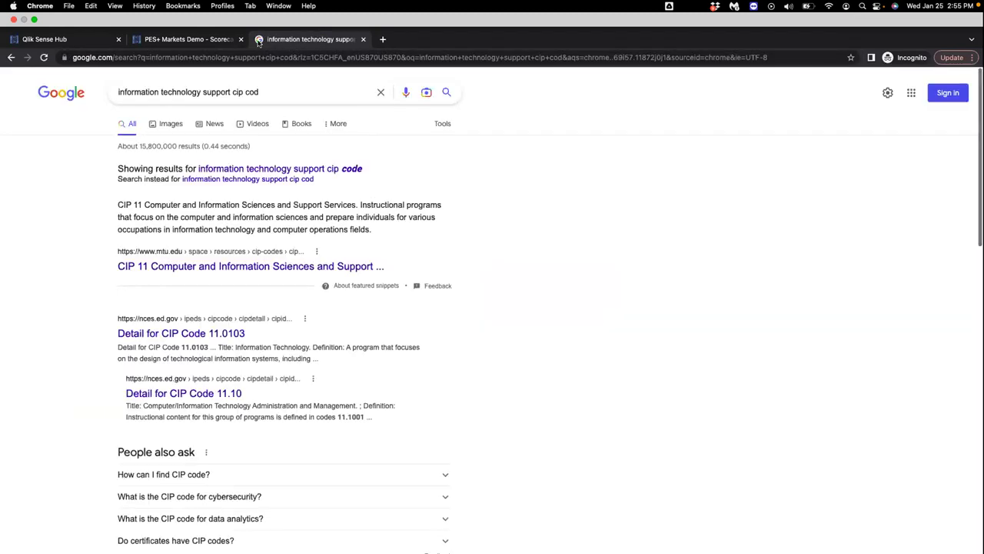
click(218, 141)
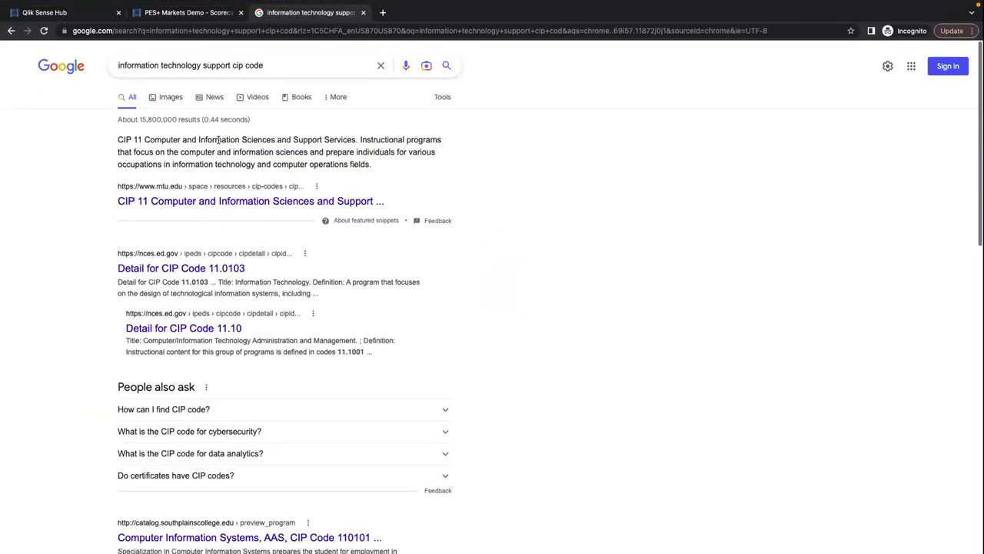
Return to the PES+ Markets Demo app and open the Program Rank sheet
click(163, 12)
click(190, 54)
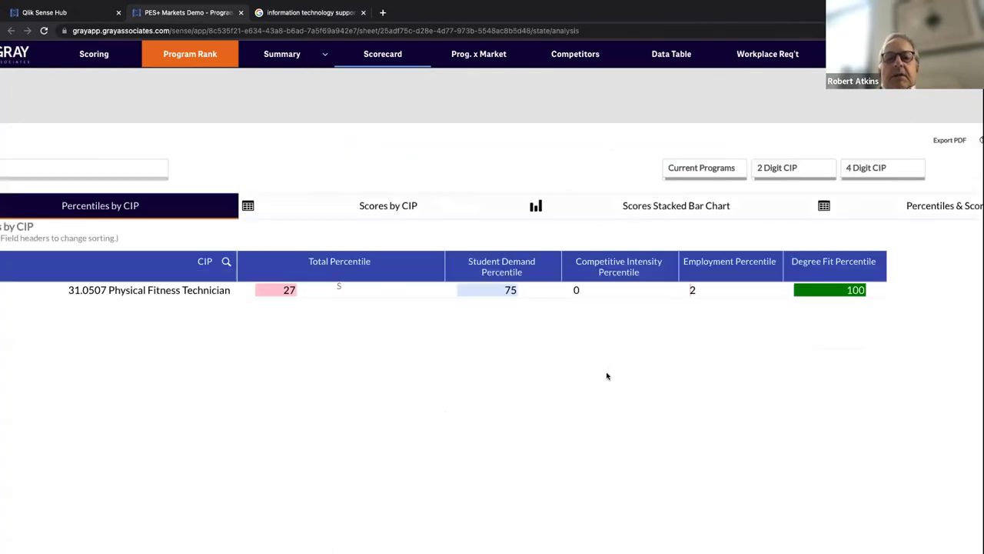
Clear the CIP selection and filter the Program Rank sheet to 2 Digit CIP 11 Computer & Info Sciences by searching for "11"
click(187, 173)
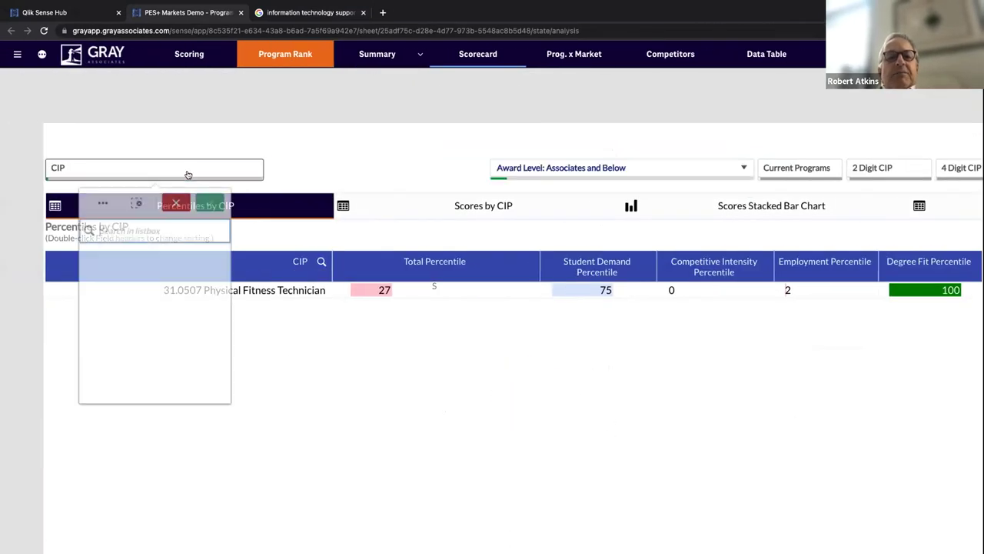
click(210, 203)
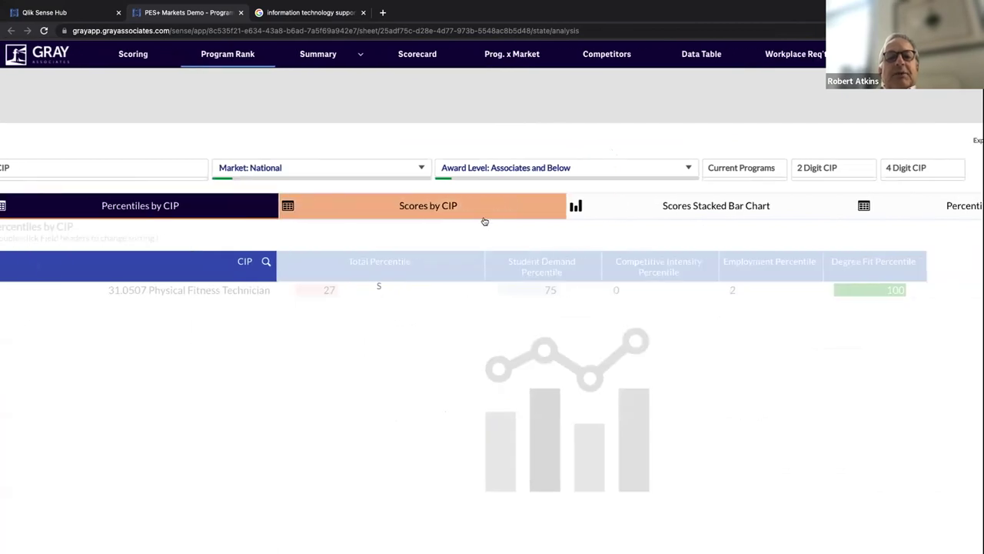
click(630, 177)
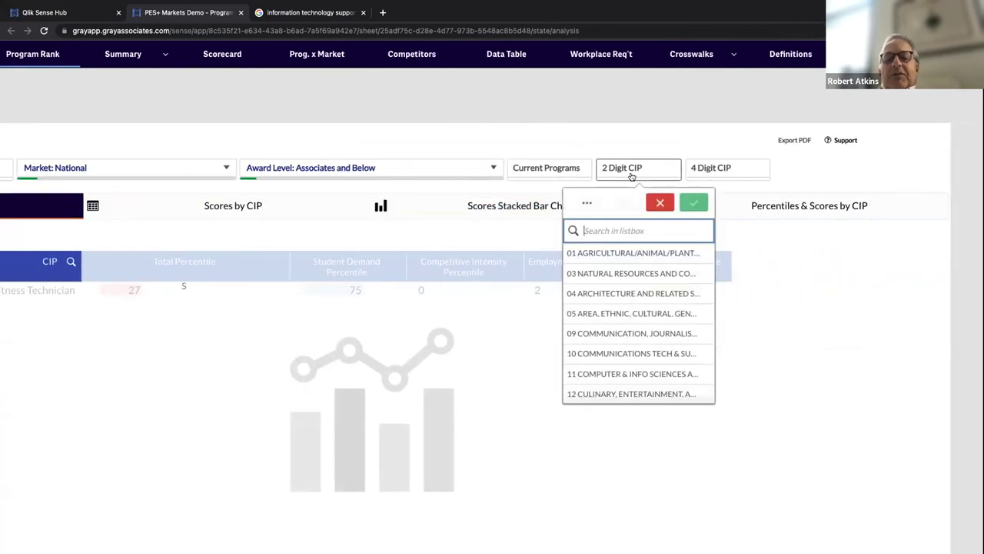
text(11)
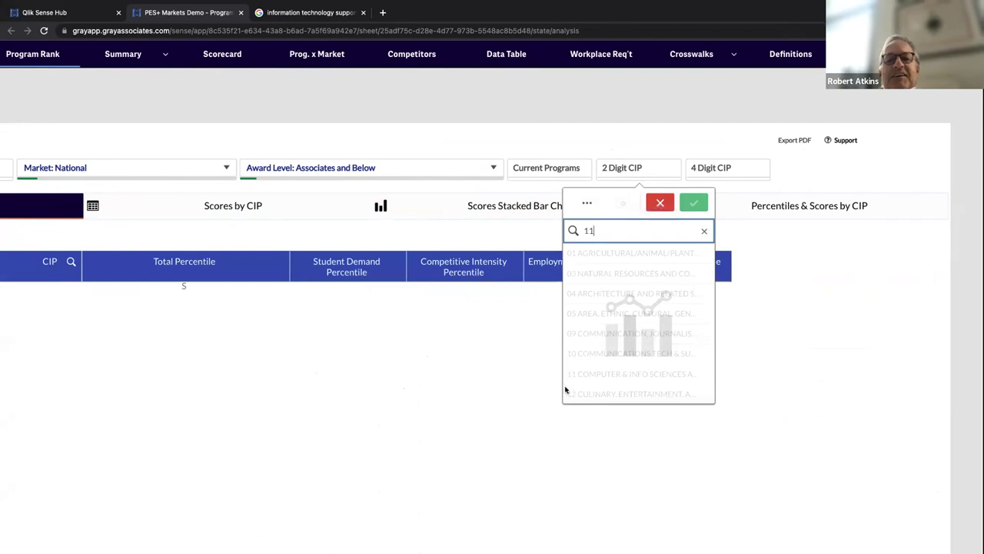
click(631, 253)
click(686, 212)
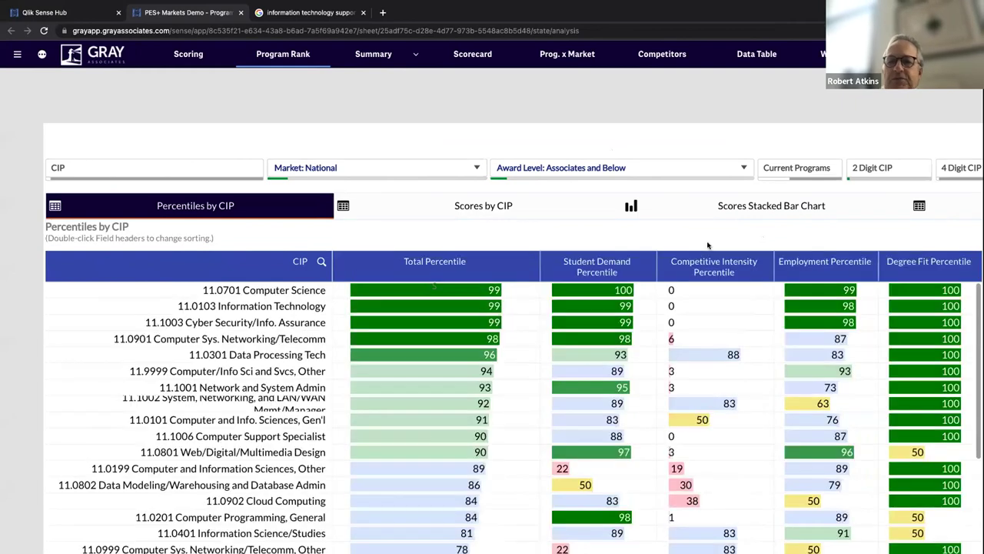
Widen the CIP column of the Percentiles by CIP table so the long program names fit on one line
scroll(708, 244, down, 1)
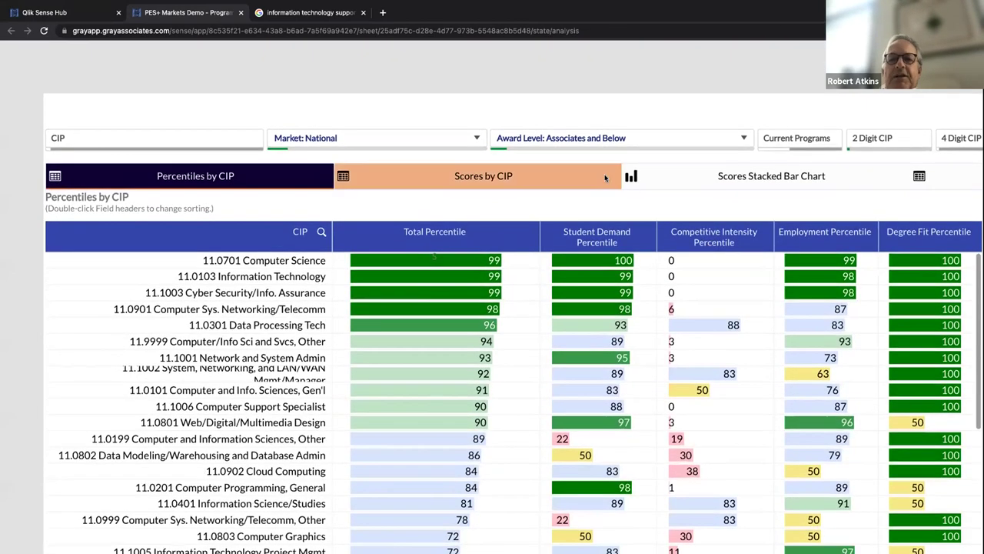
scroll(615, 185, down, 1)
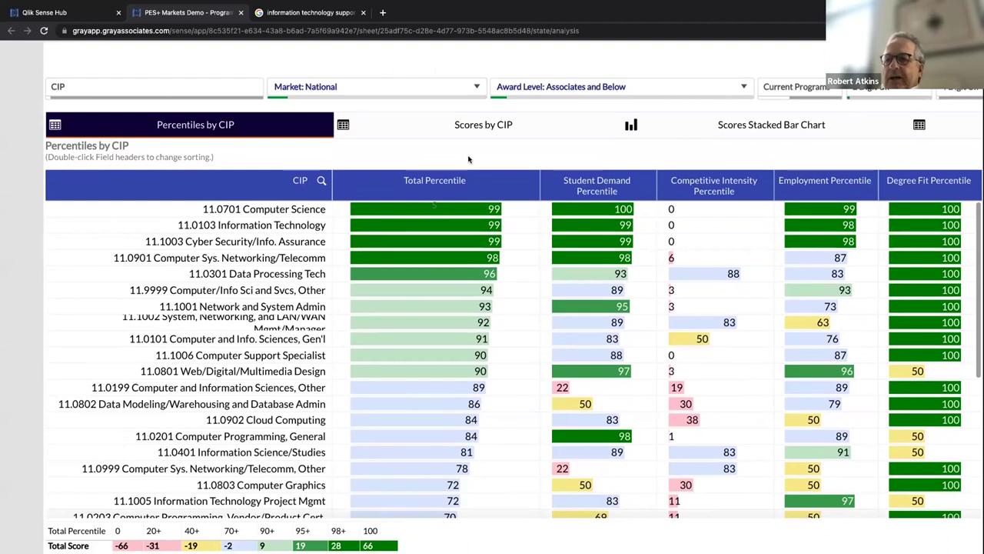
scroll(458, 244, down, 3)
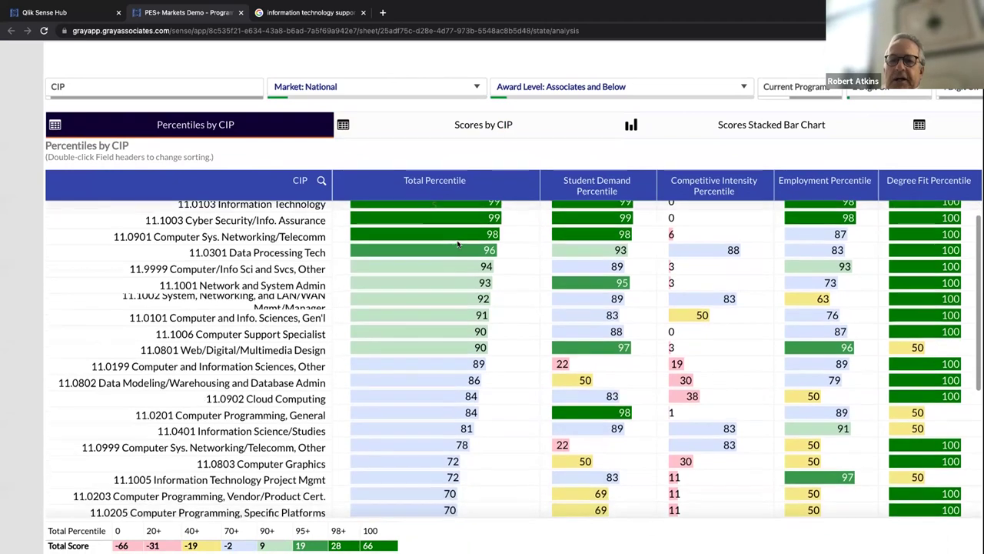
scroll(458, 243, down, 3)
scroll(416, 208, up, 5)
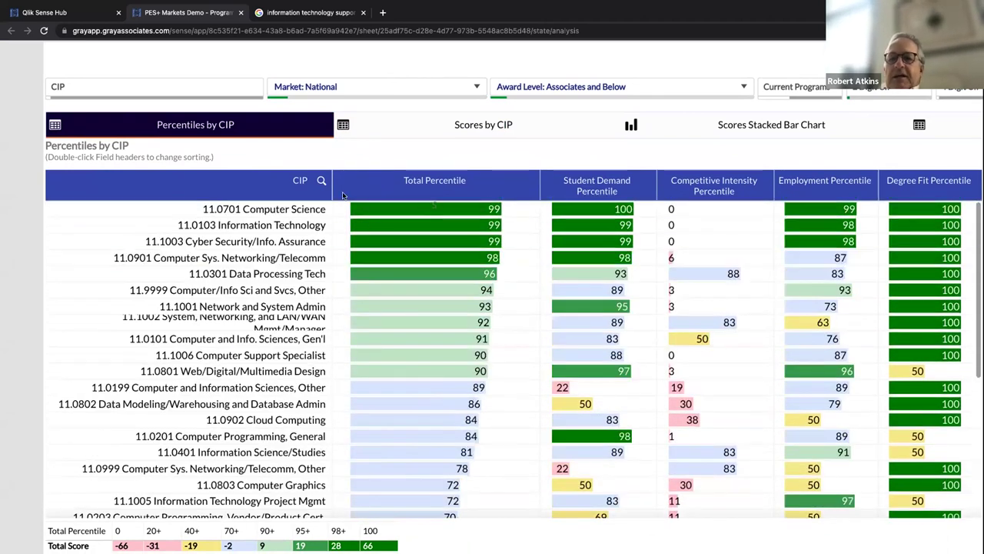
drag(332, 191, 403, 191)
Look through the full percentile ranking of the CIP 11 computer and information programs
scroll(404, 263, down, 2)
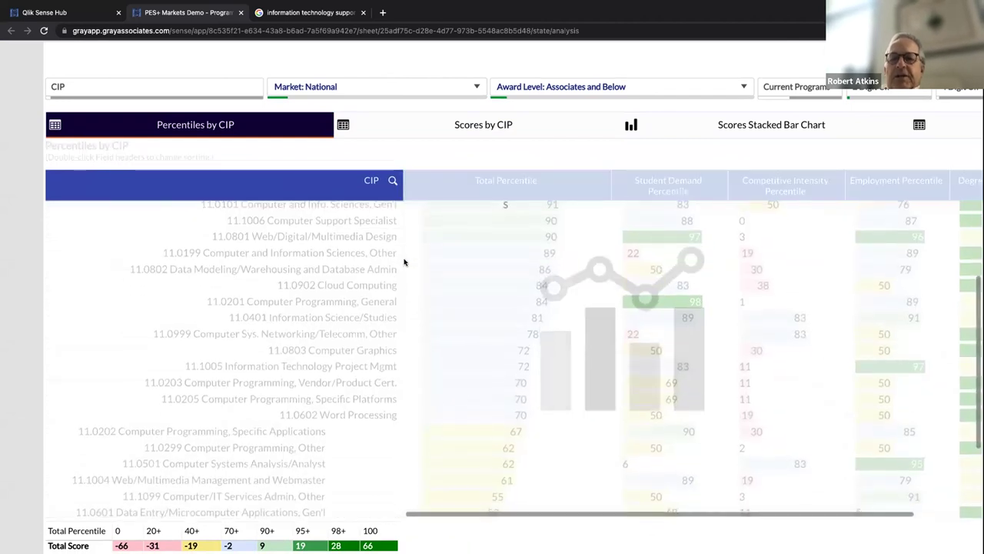
scroll(404, 263, down, 1)
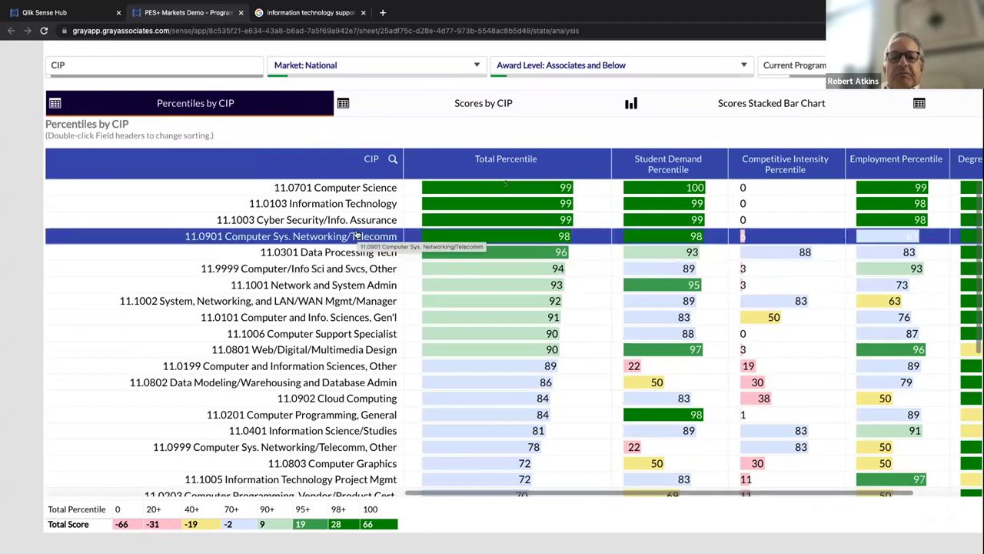
scroll(356, 236, down, 3)
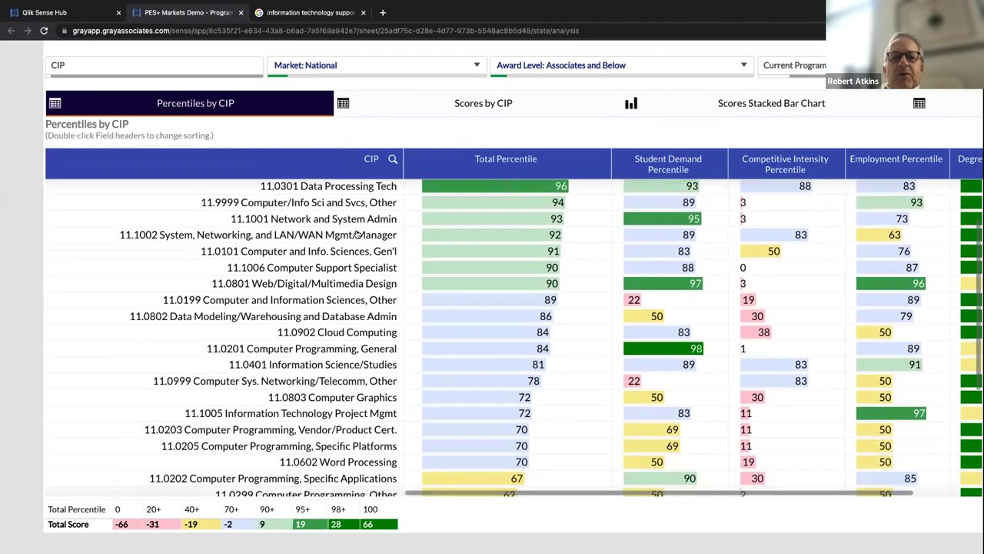
scroll(356, 235, down, 8)
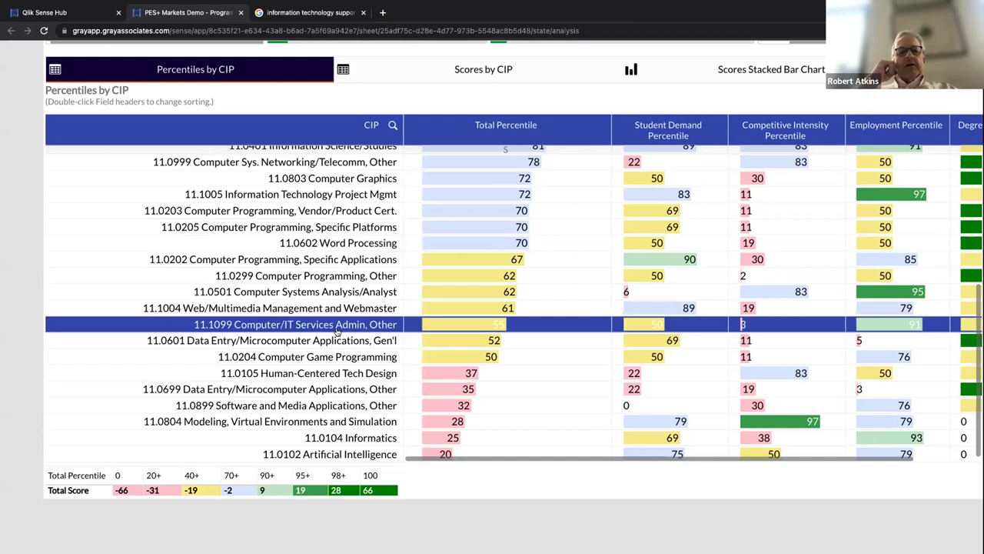
scroll(231, 162, up, 8)
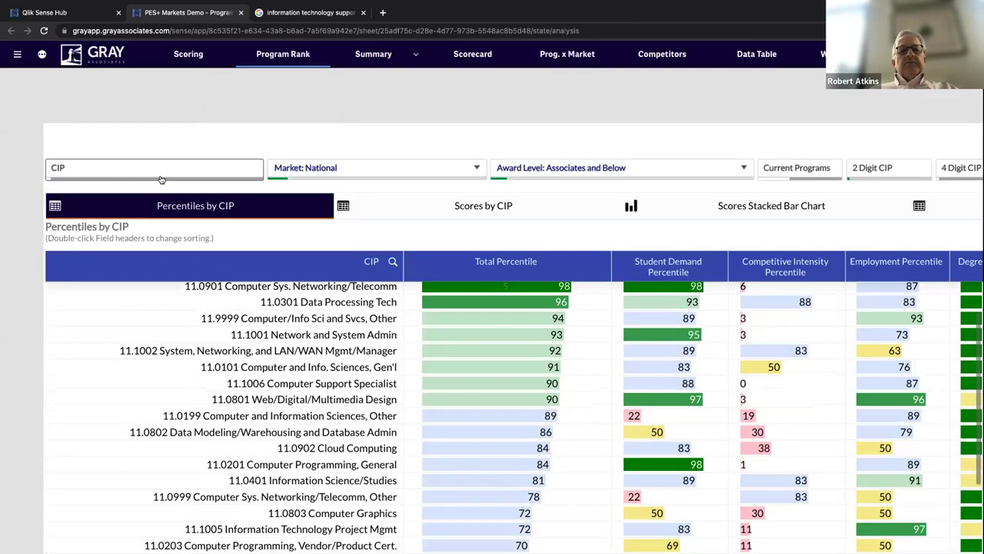
Search the CIP filter for "information t" and select 11.0103 Information Technology
click(162, 177)
text(information t)
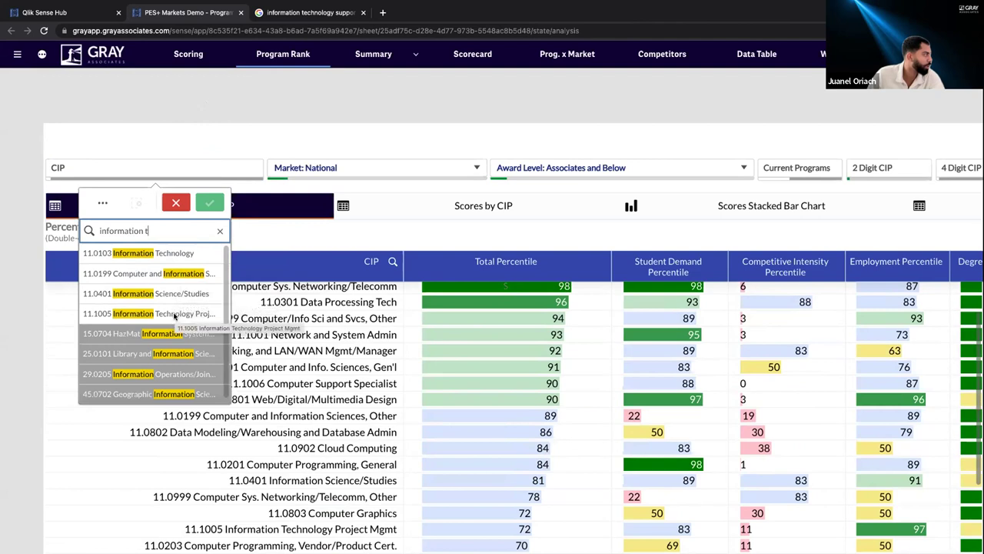
click(169, 253)
click(210, 203)
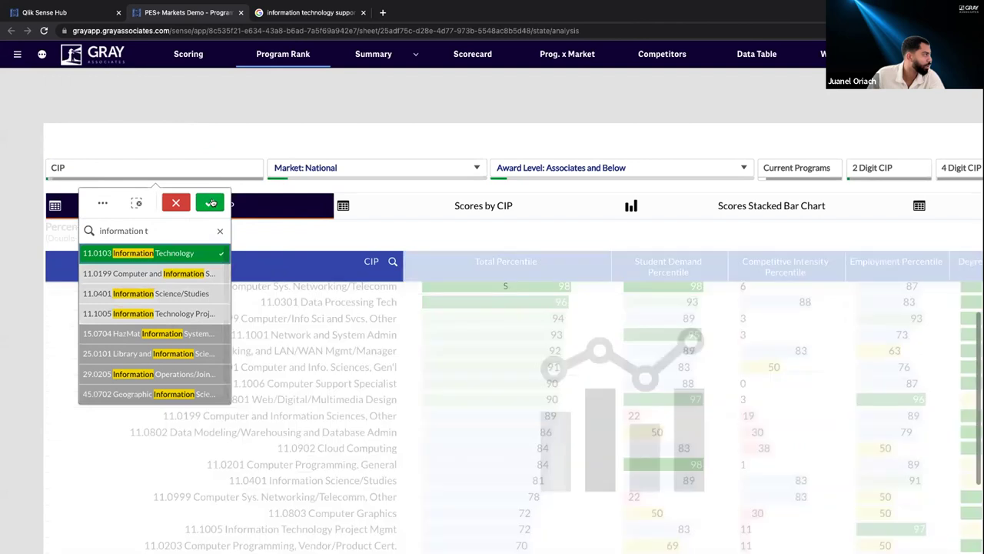
Open the Scorecard for 11.0103 Information Technology and review its employment, competitive intensity and degree fit sections
scroll(237, 225, right, 3)
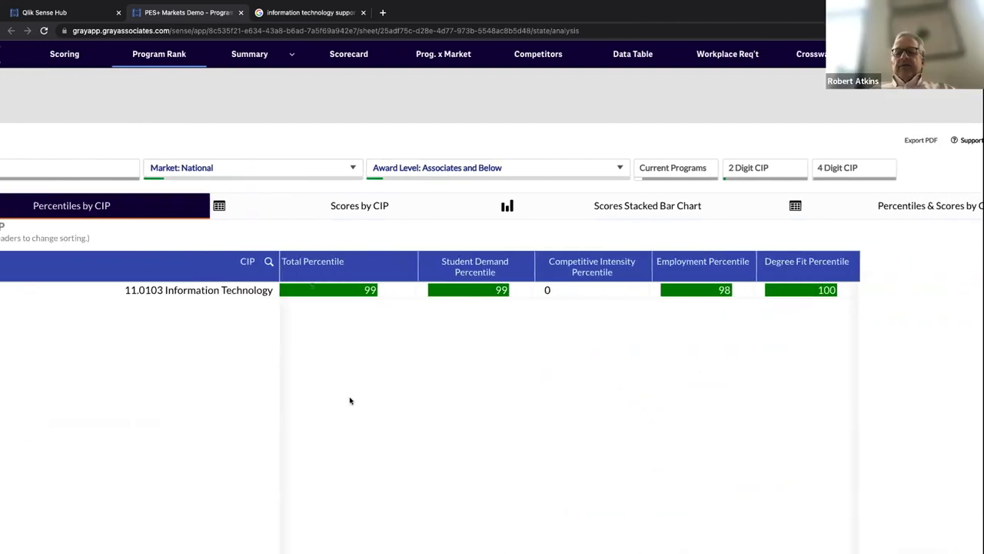
click(356, 54)
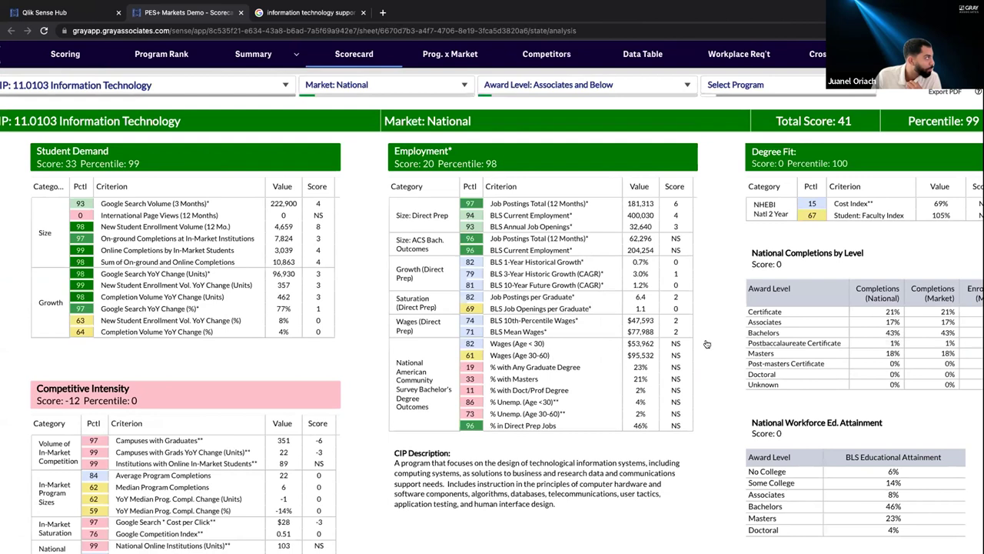
scroll(707, 344, down, 1)
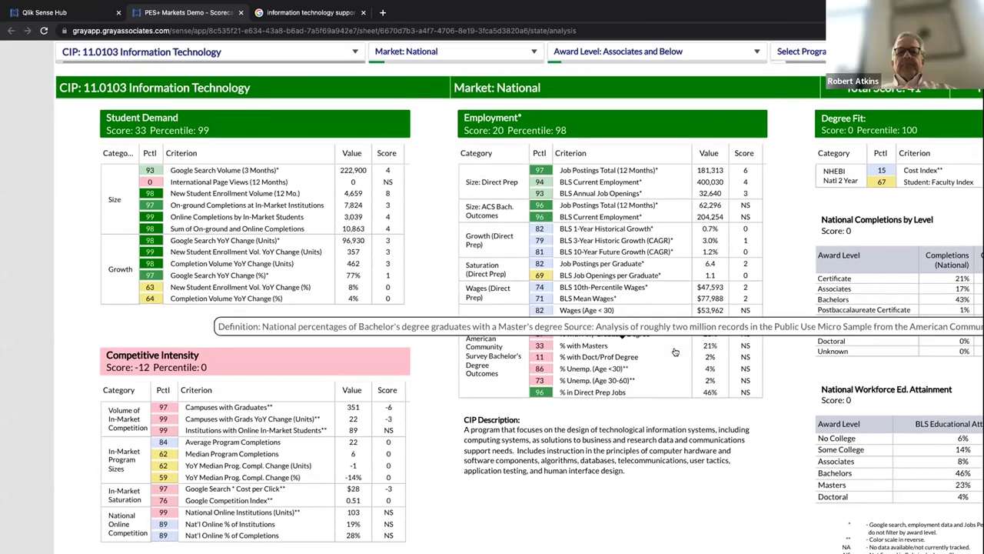
scroll(675, 351, right, 3)
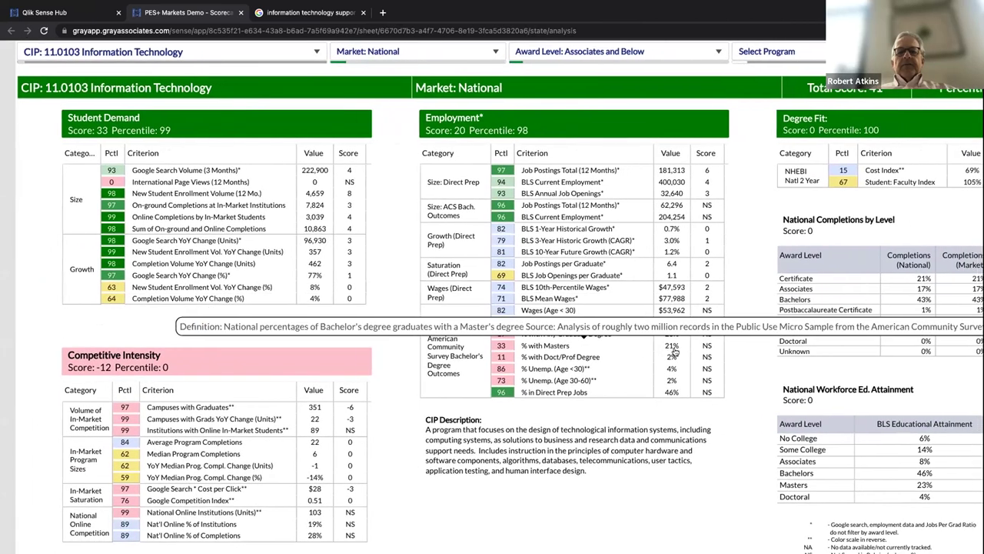
scroll(674, 351, down, 1)
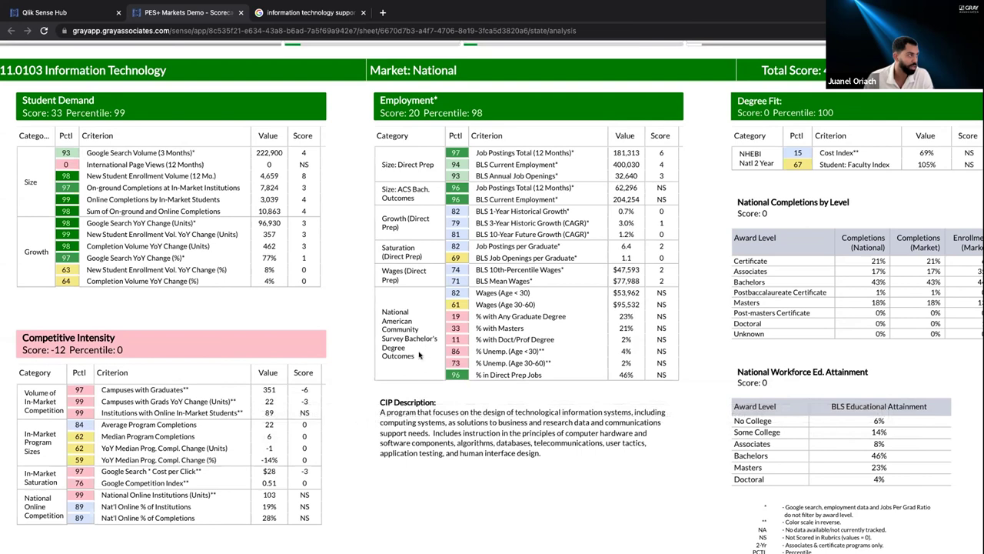
Examine the Student Demand criteria on the Information Technology scorecard, including new student enrollment change and Google search volume
mouse_move(490, 283)
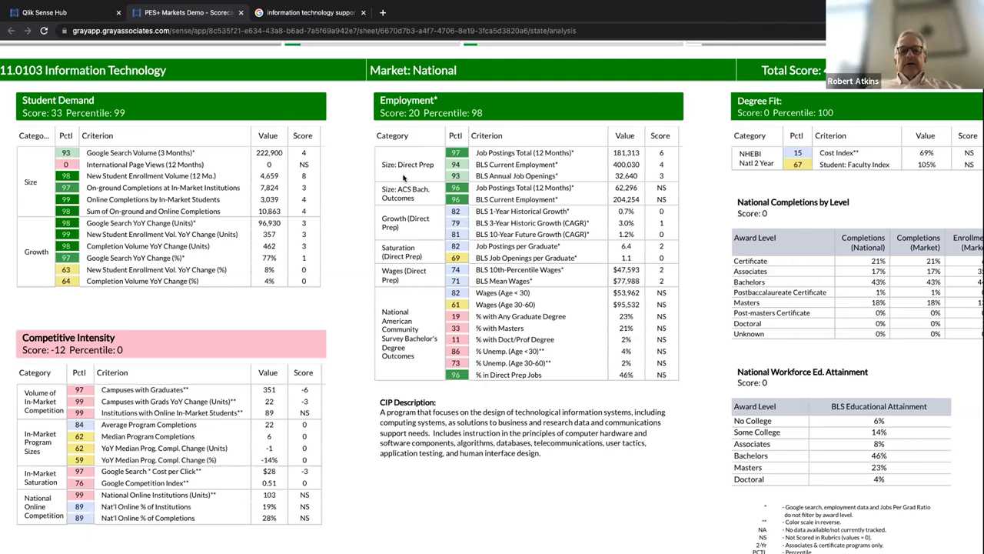
mouse_move(221, 241)
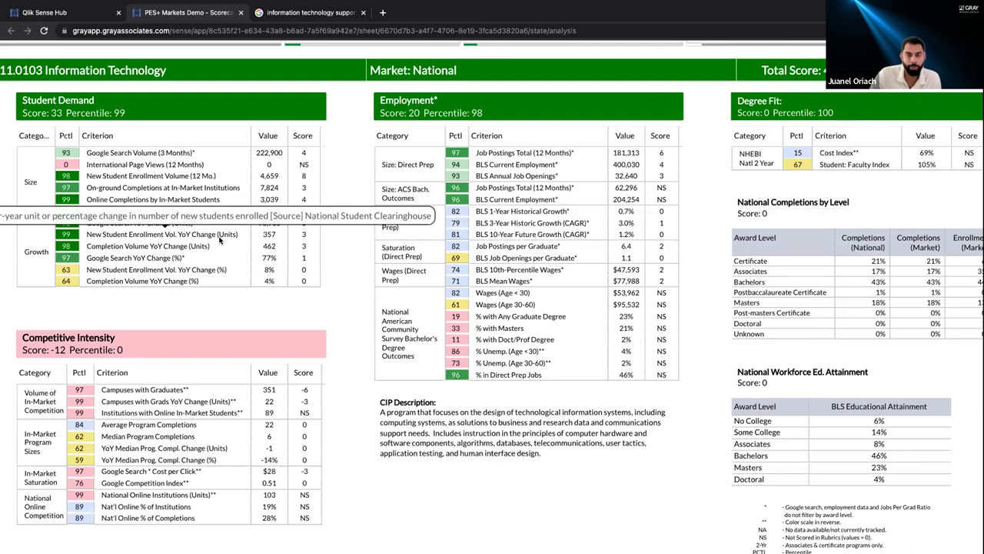
scroll(221, 240, up, 3)
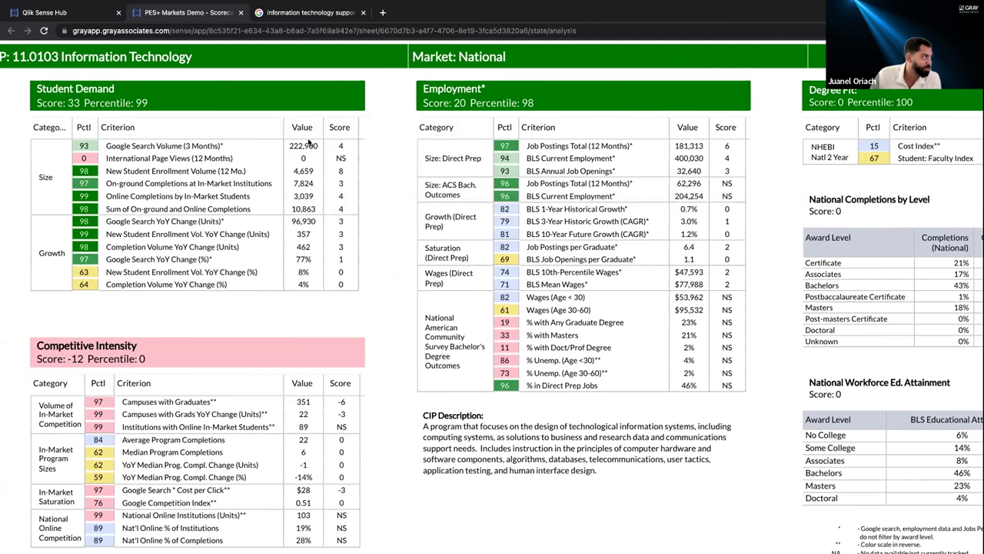
click(207, 148)
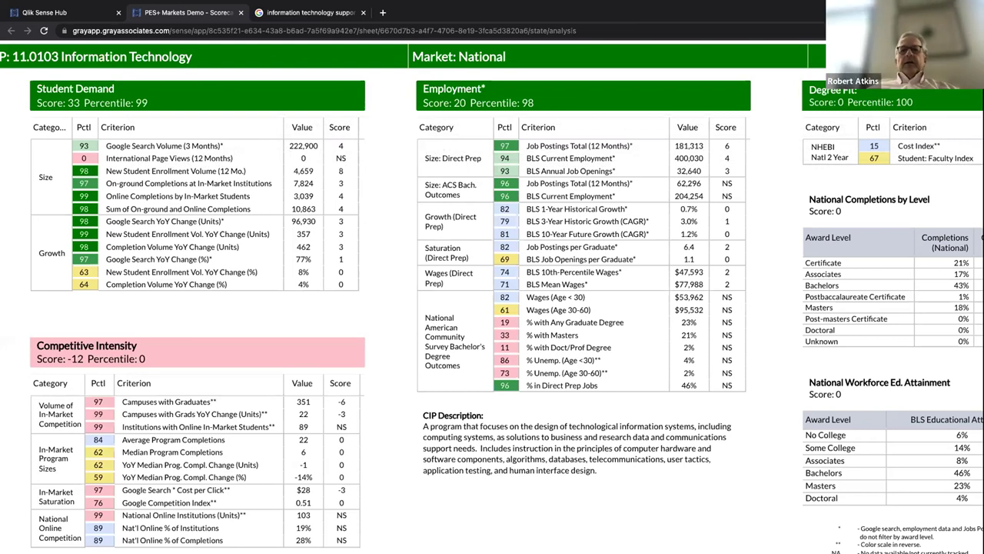
mouse_move(170, 40)
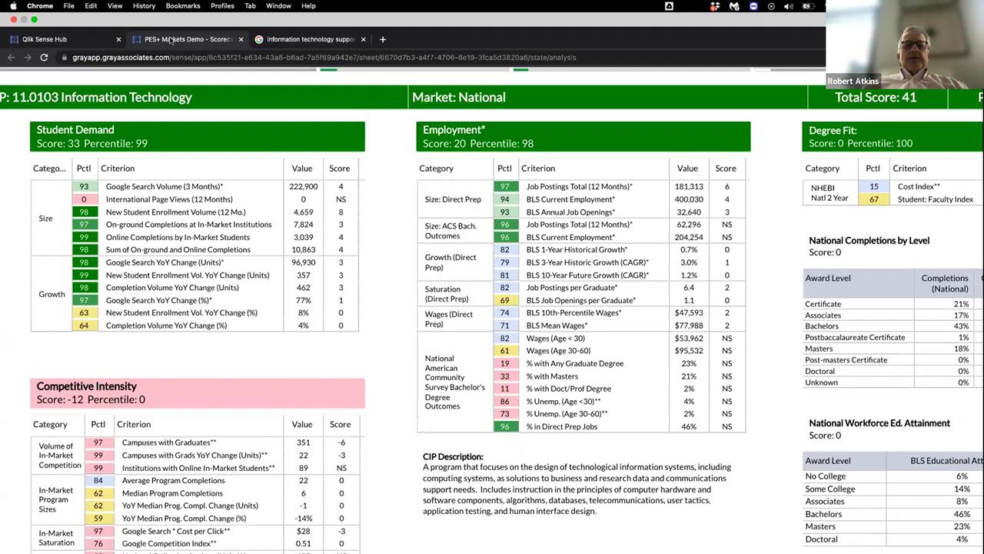